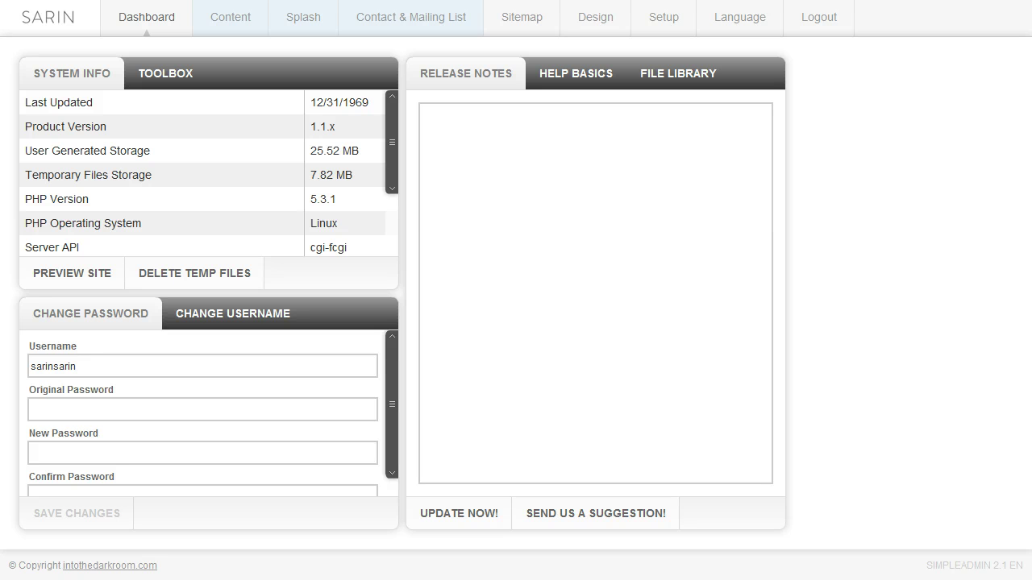
Open the Contact & Mailing List settings and select the 'contact' page title text
{"action": "left_click", "coordinate": [411, 24]}
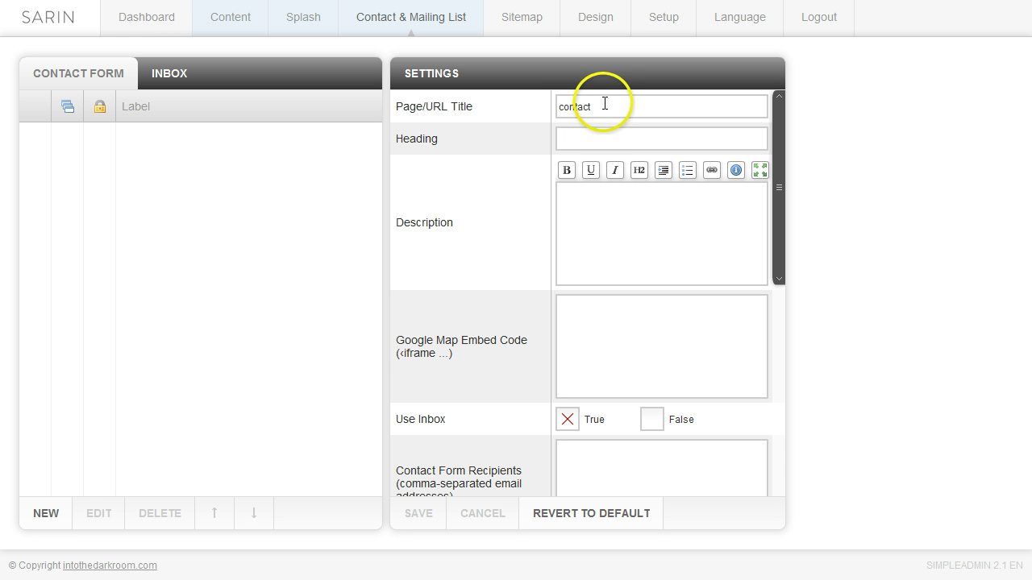
{"action": "left_click_drag", "start_coordinate": [601, 107], "coordinate": [556, 104]}
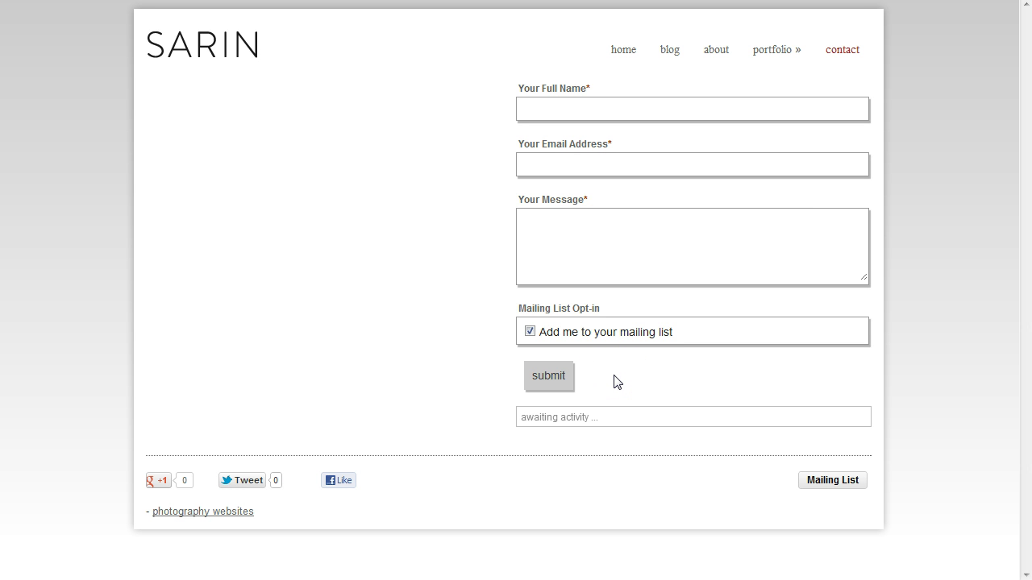
Submit a test message with a sample name, a test e-mail address and message 'fsadfsdf'
{"action": "left_click", "coordinate": [559, 107]}
{"action": "left_click", "coordinate": [553, 165]}
{"action": "left_click", "coordinate": [544, 223]}
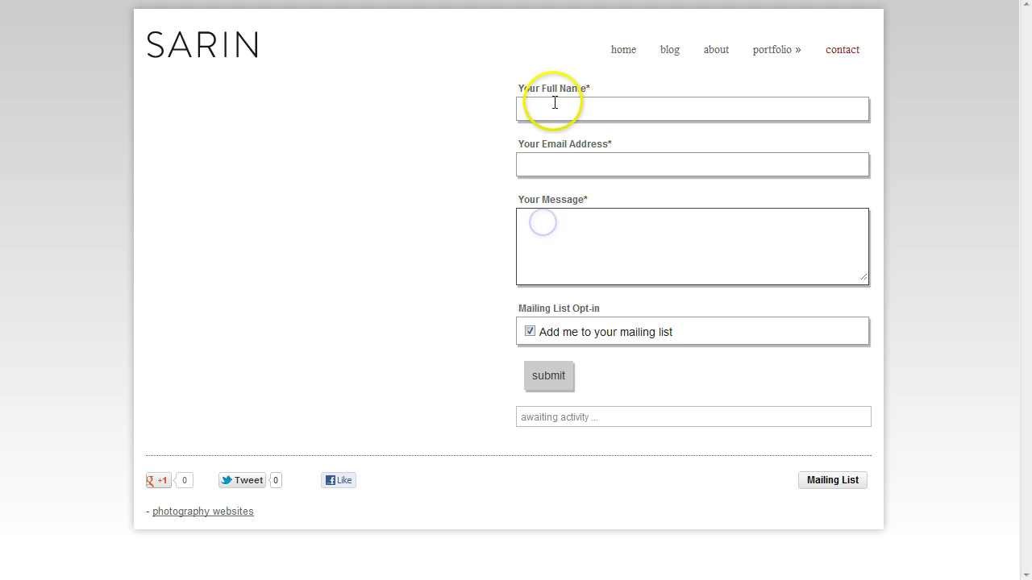
{"action": "left_click", "coordinate": [553, 102]}
{"action": "type", "text": "sdjkghjsdf"}
{"action": "left_click", "coordinate": [533, 161]}
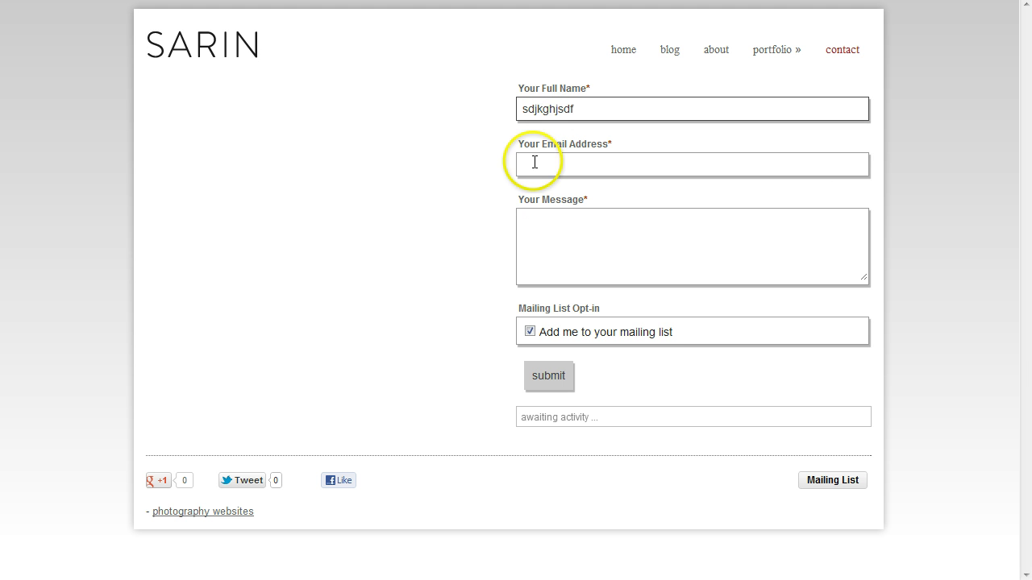
{"action": "type", "text": "asdj@test.com"}
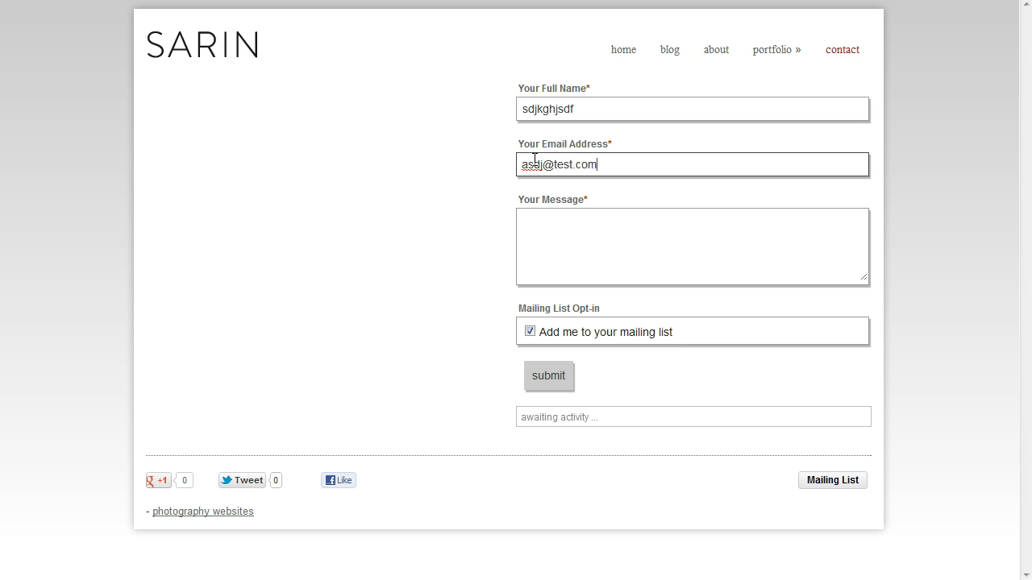
{"action": "left_click", "coordinate": [575, 226]}
{"action": "type", "text": "fsadfsdf"}
{"action": "left_click", "coordinate": [561, 376]}
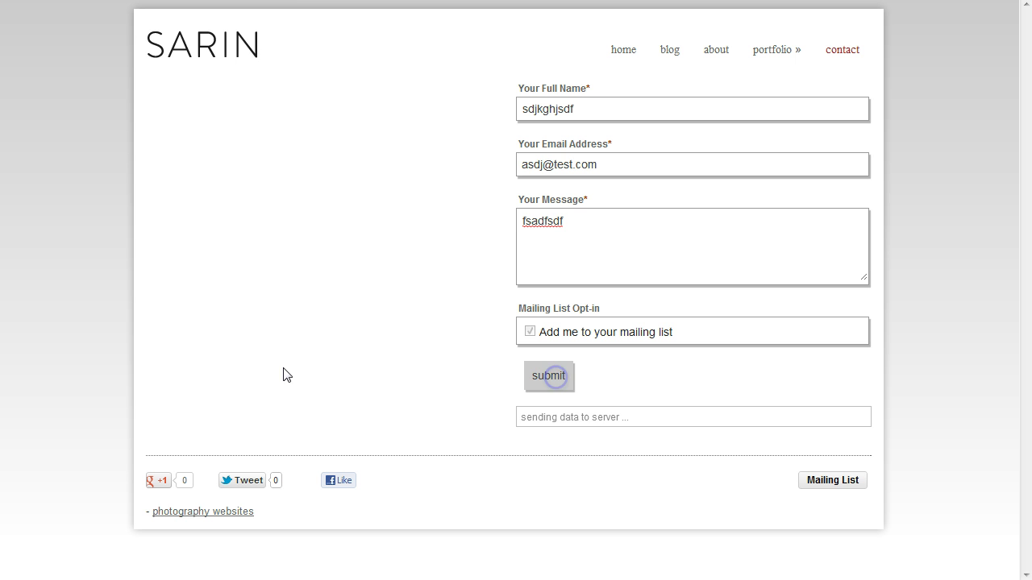
{"action": "left_click", "coordinate": [152, 340]}
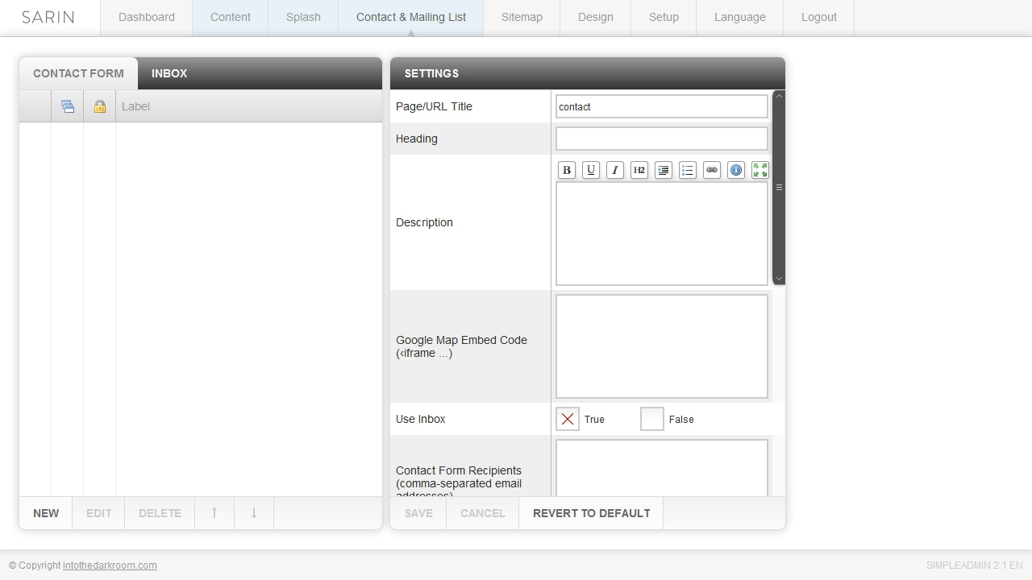
Show the contact inbox listing the 4/30/2012 test message
{"action": "left_click", "coordinate": [171, 80]}
{"action": "left_click", "coordinate": [169, 81]}
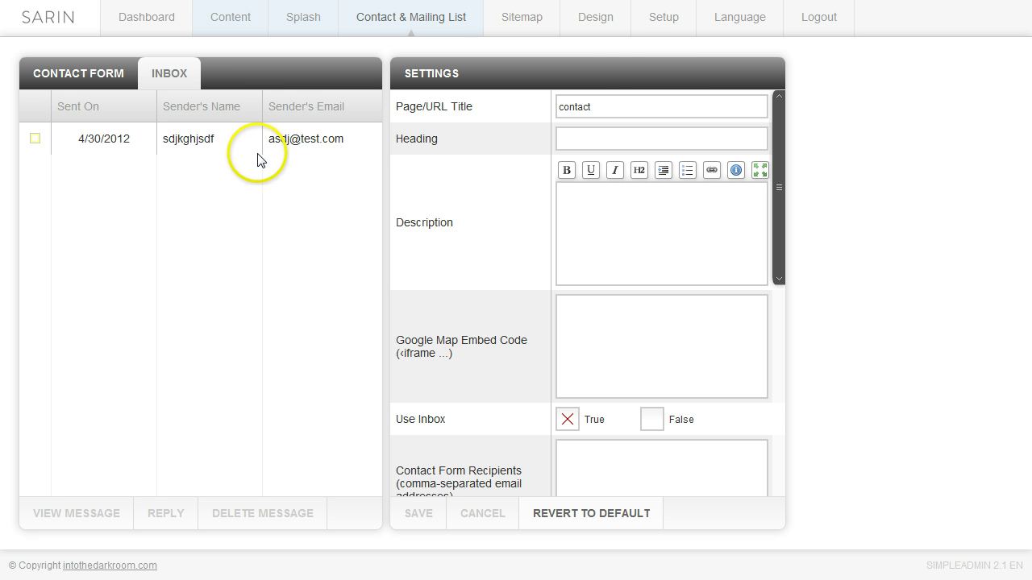
Set heading 'Contact me', paste a lorem-ipsum description, and copy the Google Maps iframe code
{"action": "left_click", "coordinate": [594, 136]}
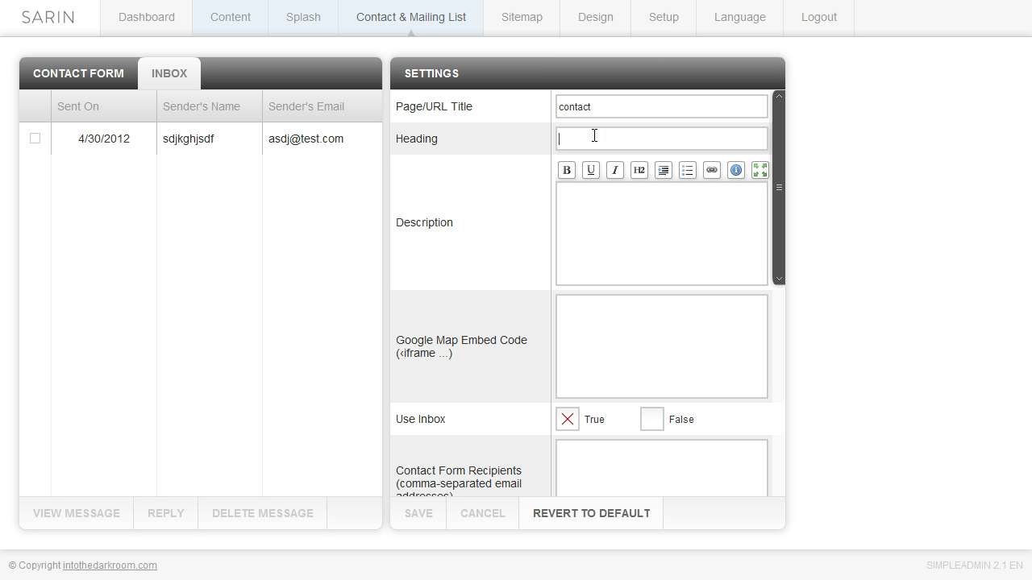
{"action": "type", "text": "Contact me"}
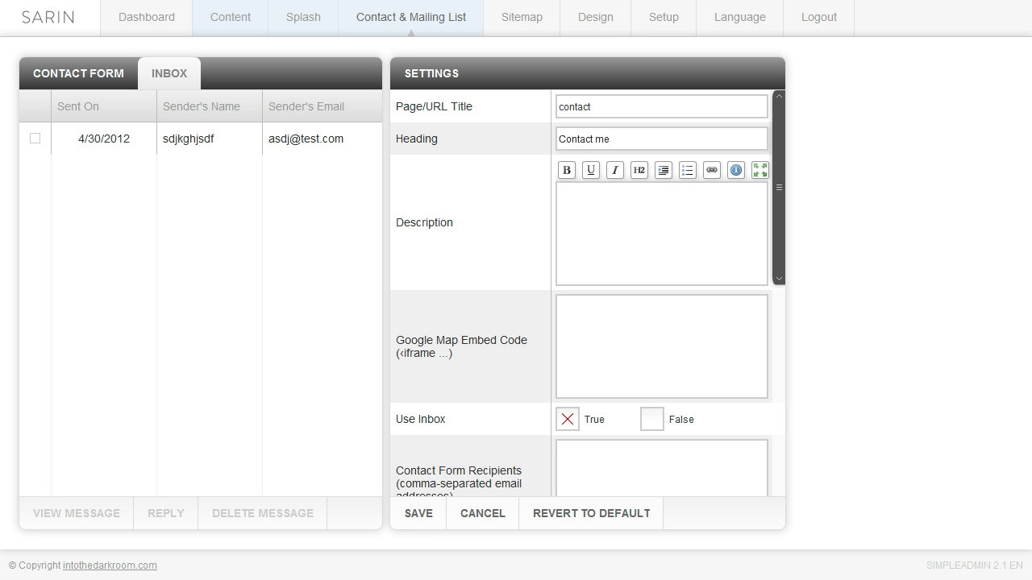
{"action": "left_click", "coordinate": [615, 208]}
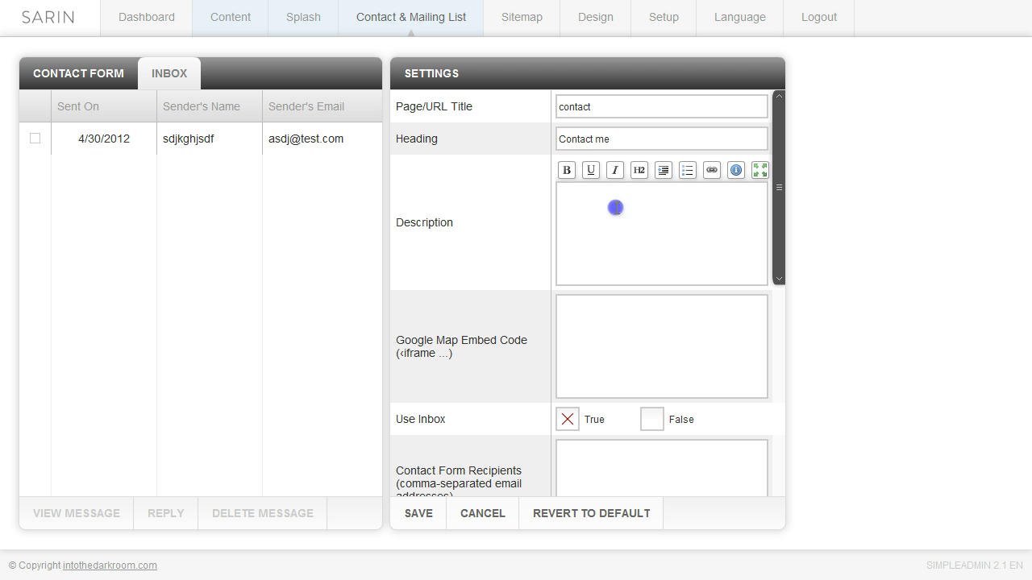
{"action": "key", "text": "ctrl+v"}
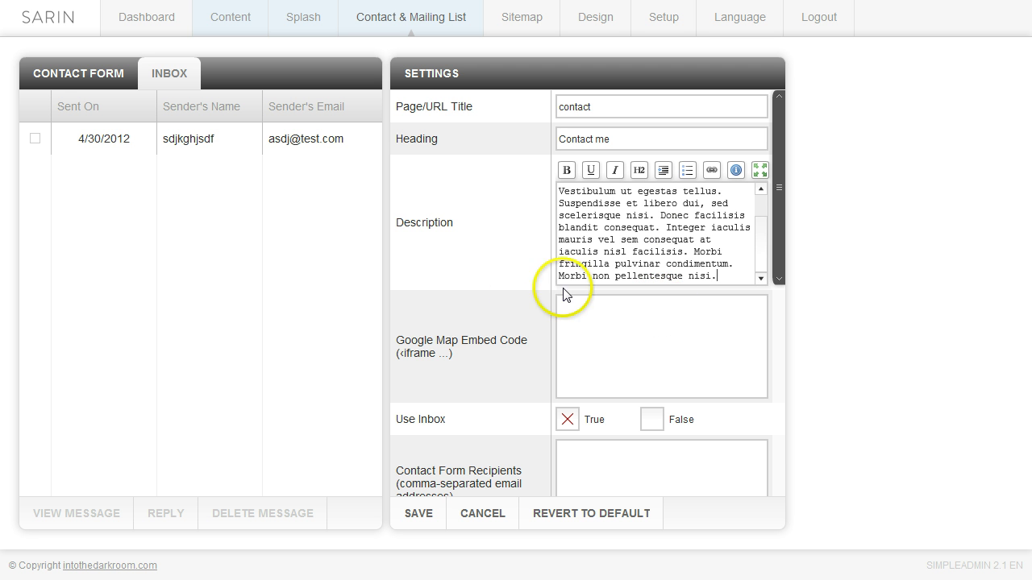
{"action": "left_click_drag", "start_coordinate": [777, 224], "coordinate": [781, 265]}
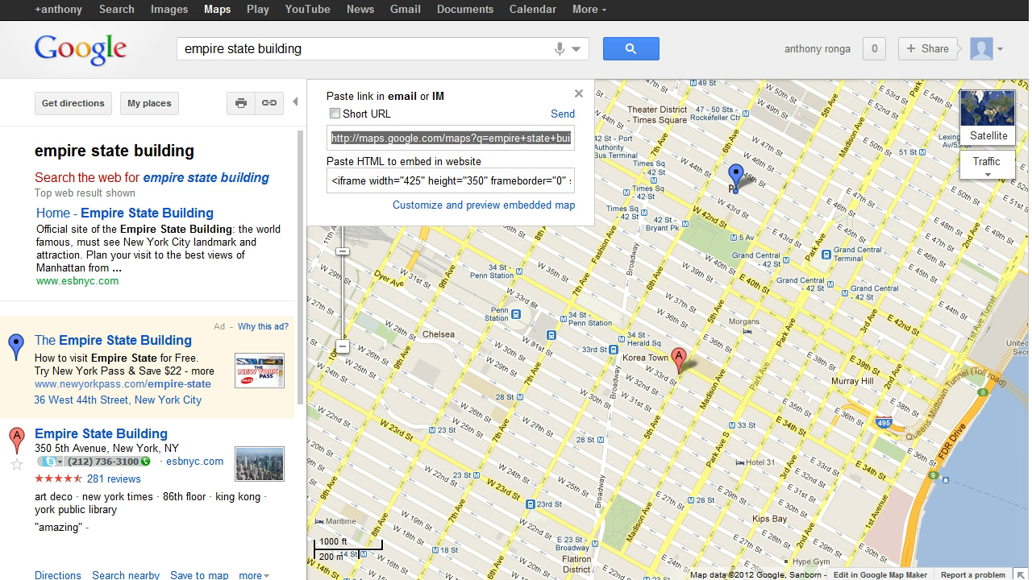
{"action": "left_click", "coordinate": [269, 103]}
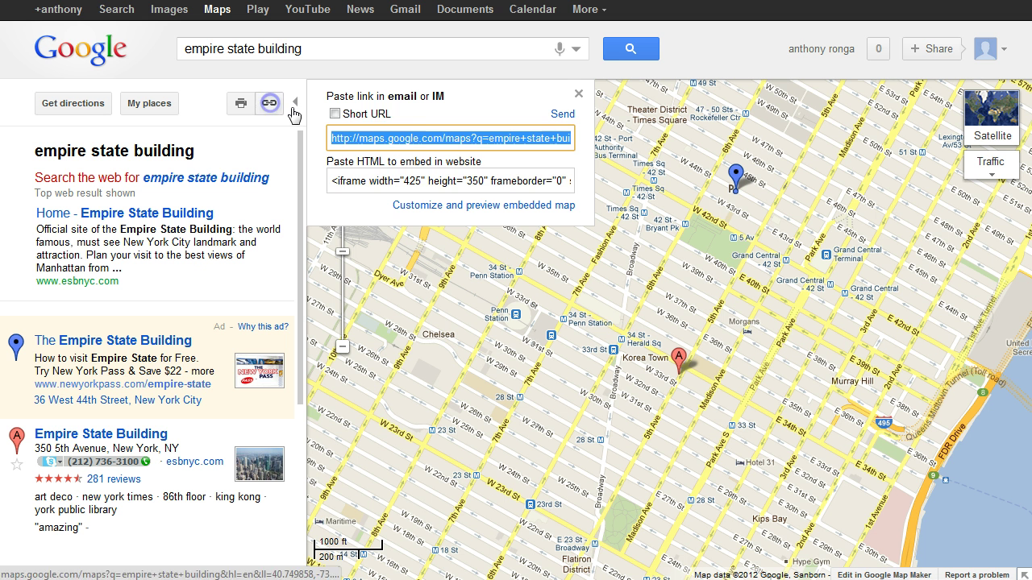
{"action": "left_click", "coordinate": [473, 180]}
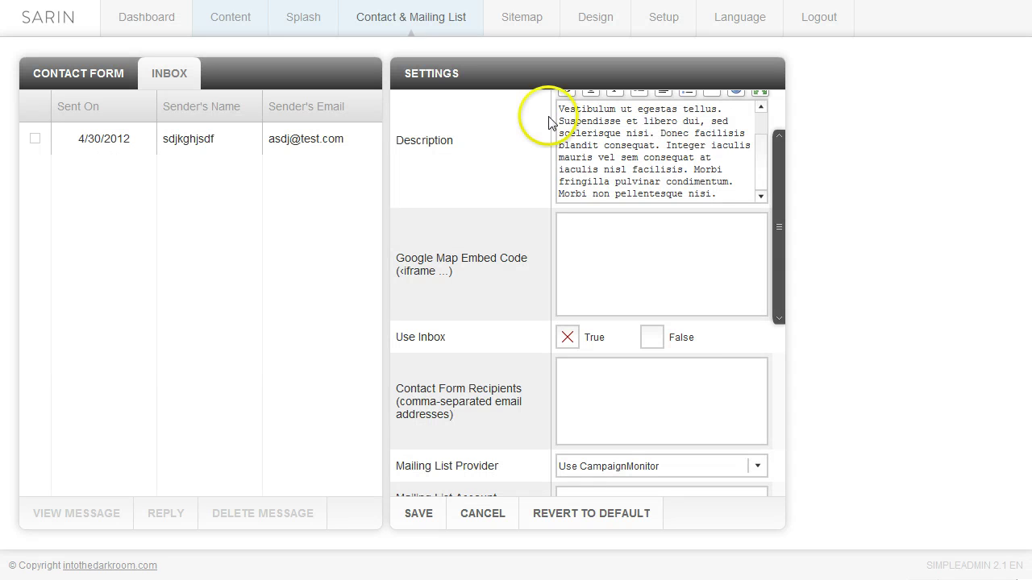
Paste the Empire State Building map iframe into the embed field and enter a recipient e-mail address
{"action": "left_click", "coordinate": [594, 240]}
{"action": "key", "text": "ctrl+v"}
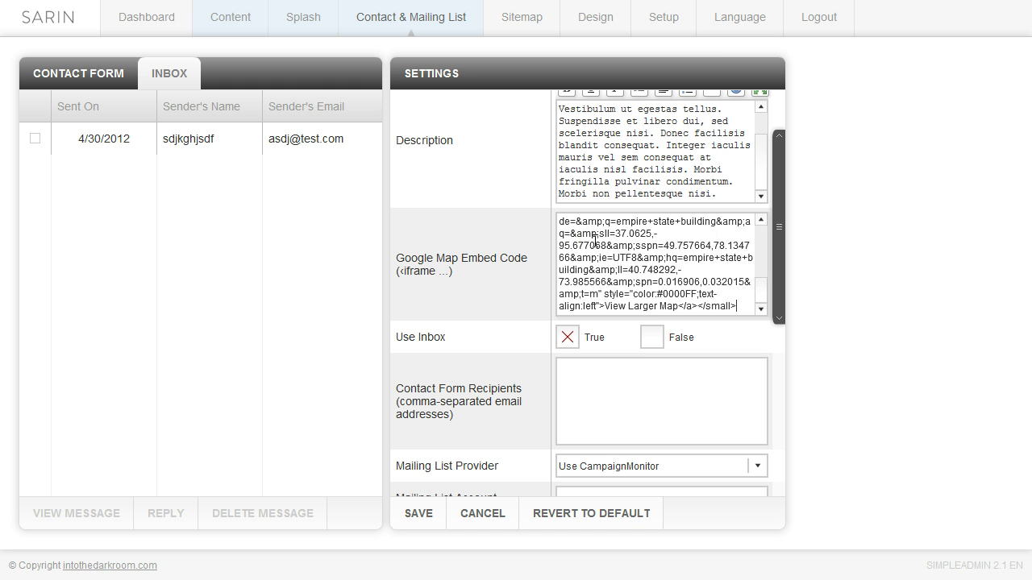
{"action": "scroll", "coordinate": [778, 281], "scroll_direction": "down", "scroll_amount": 3}
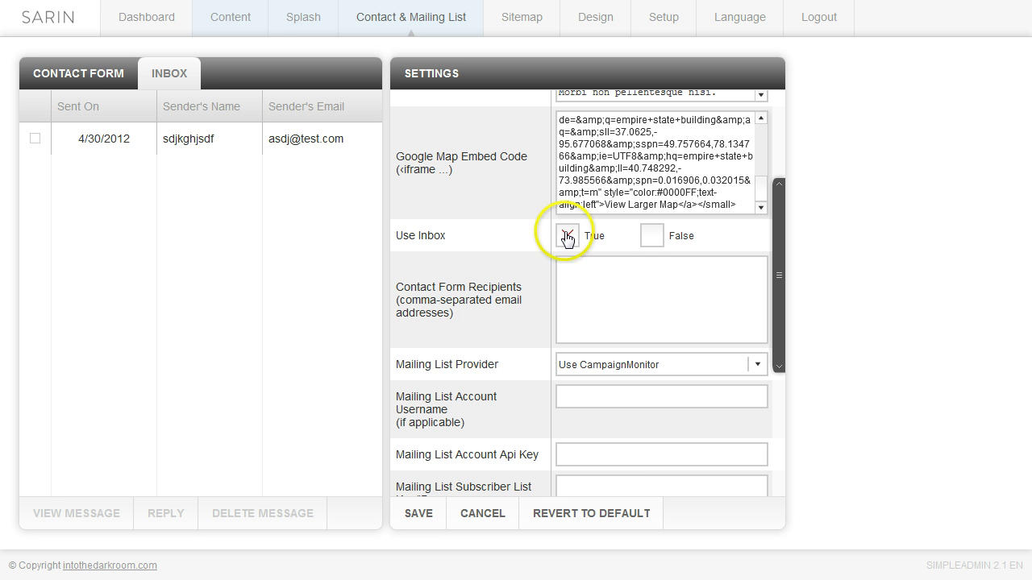
{"action": "left_click", "coordinate": [576, 270]}
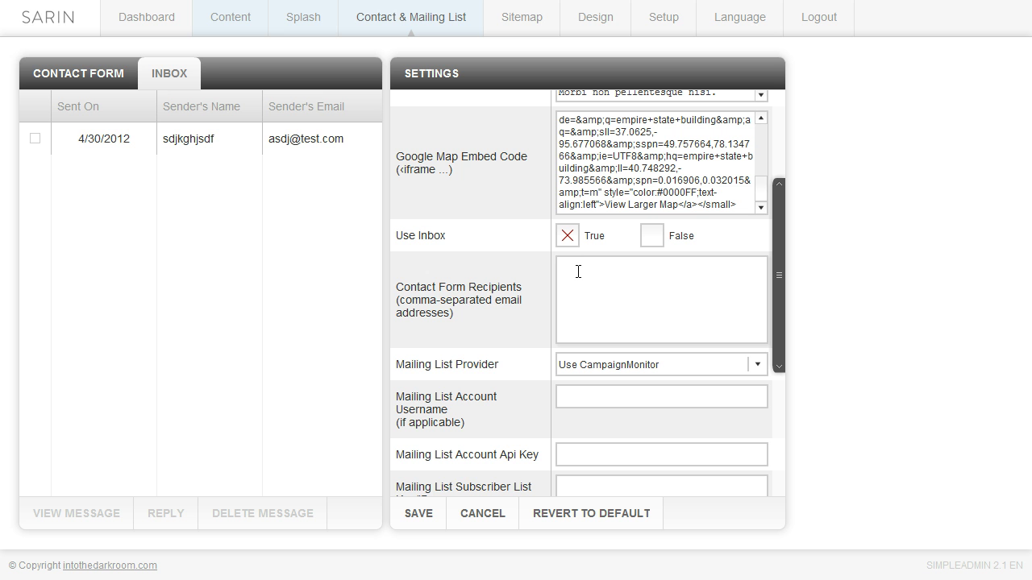
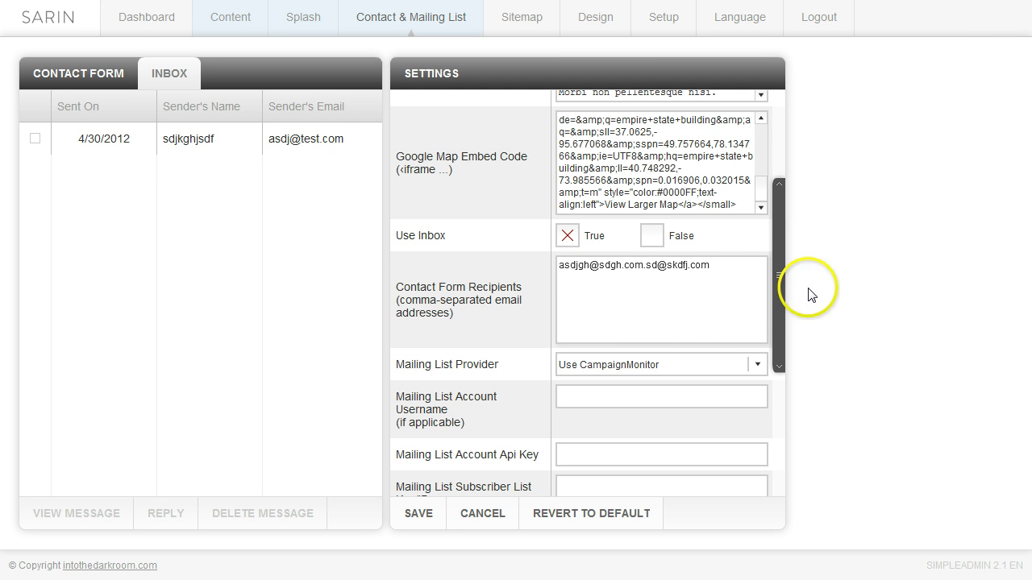
Try MadMimi as mailing list provider and inspect its username, API key and list key fields
{"action": "left_click_drag", "start_coordinate": [776, 262], "coordinate": [782, 342]}
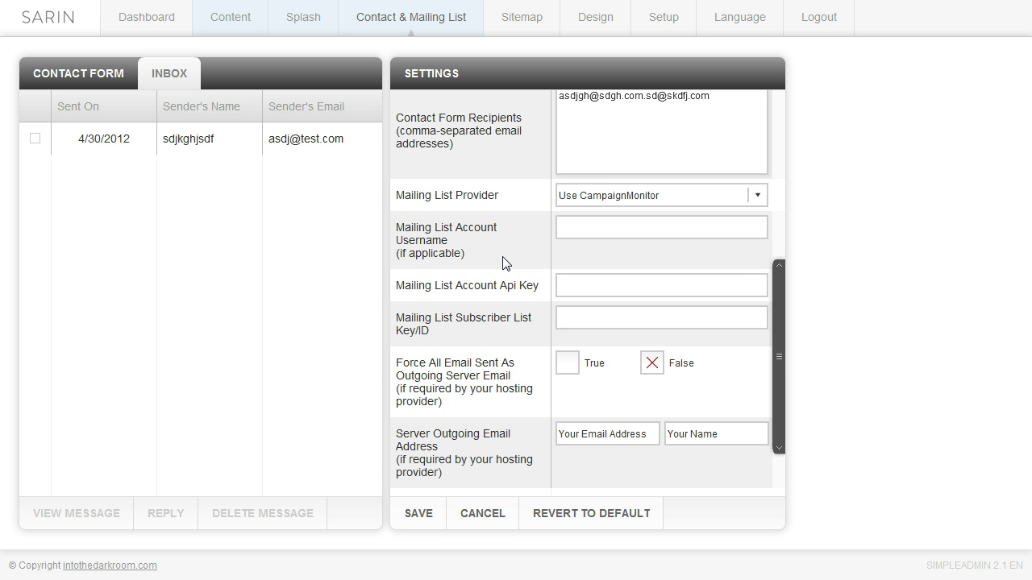
{"action": "left_click", "coordinate": [754, 202]}
{"action": "left_click", "coordinate": [758, 200]}
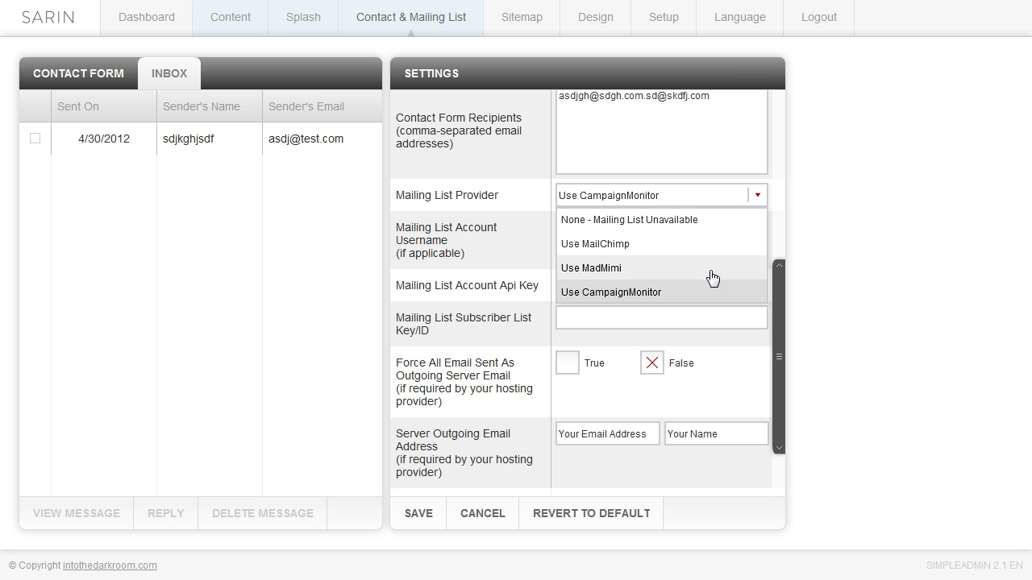
{"action": "left_click", "coordinate": [708, 275]}
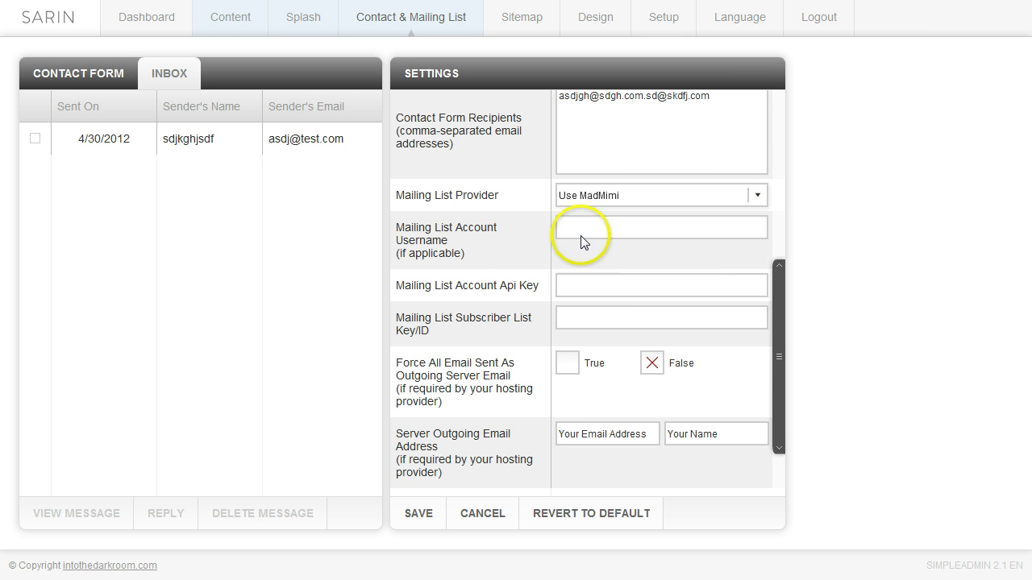
{"action": "left_click", "coordinate": [580, 228]}
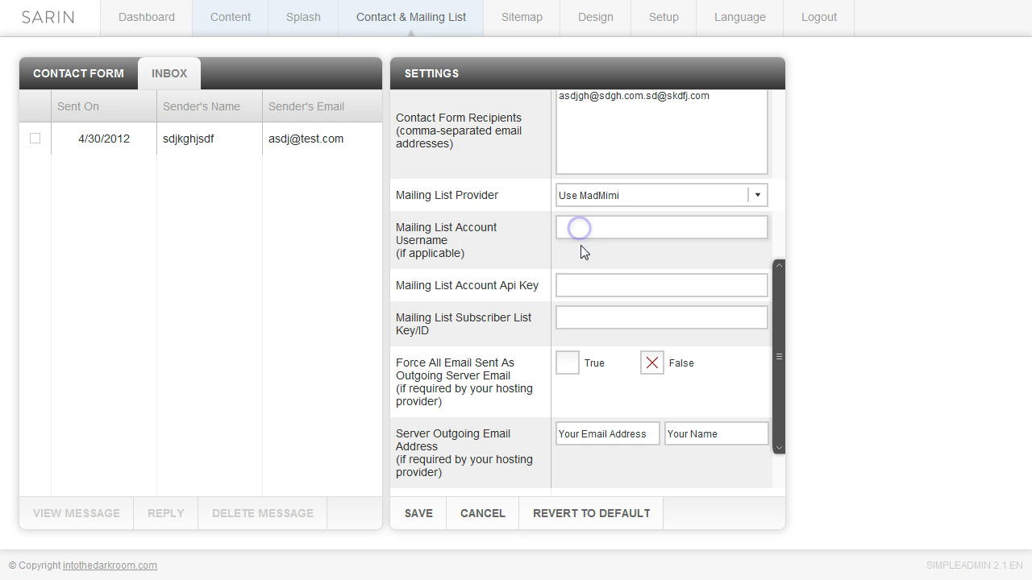
{"action": "left_click", "coordinate": [571, 284]}
{"action": "left_click", "coordinate": [566, 320]}
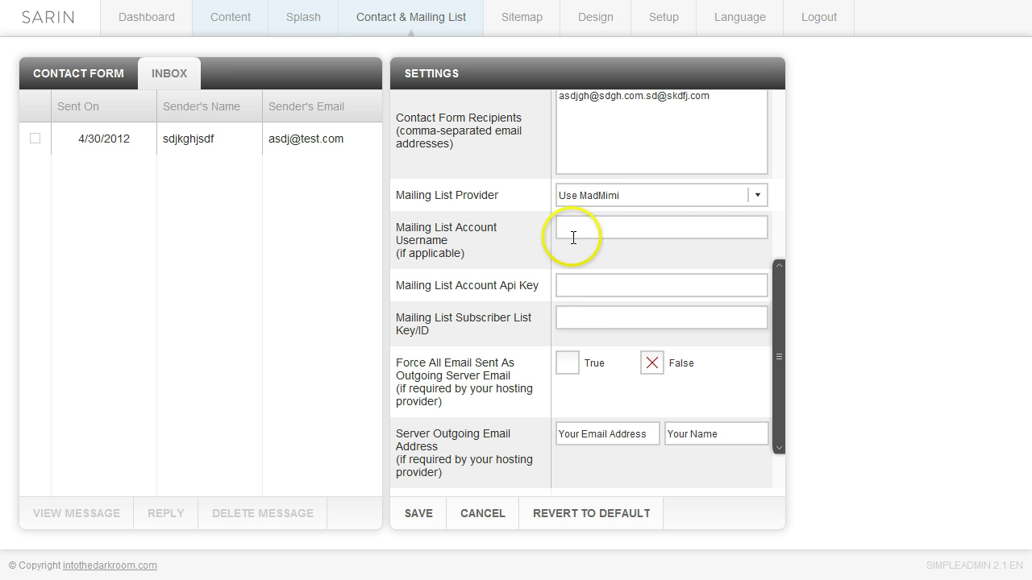
Switch the provider to MailChimp and check its API key and list key fields
{"action": "left_click", "coordinate": [757, 196]}
{"action": "left_click", "coordinate": [732, 243]}
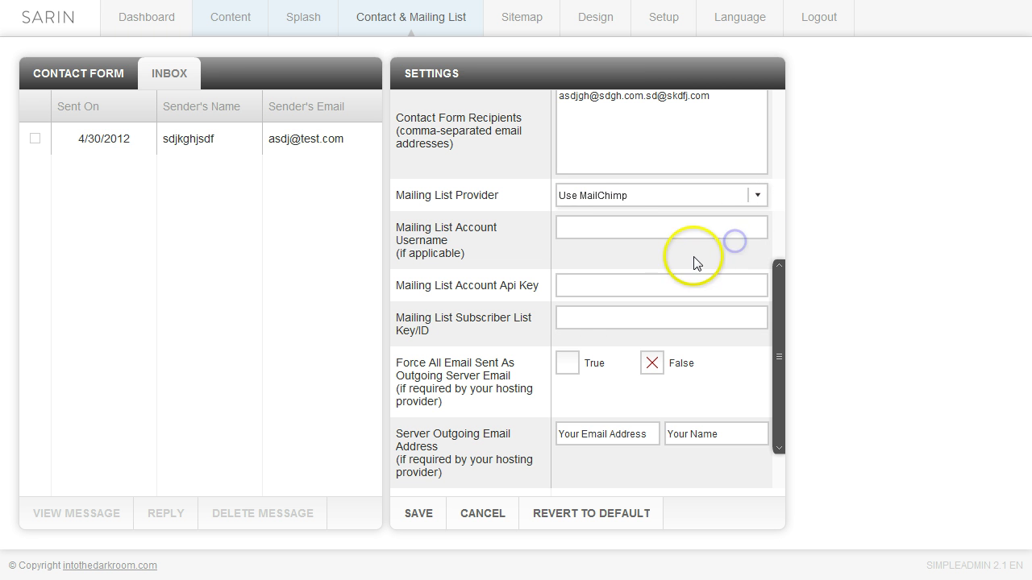
{"action": "left_click", "coordinate": [569, 283]}
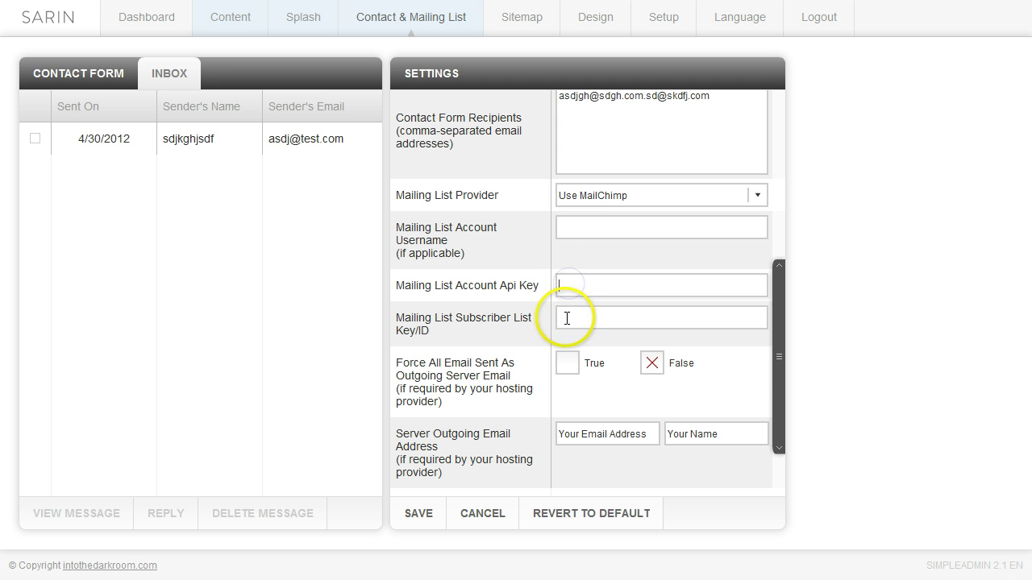
{"action": "left_click", "coordinate": [566, 323]}
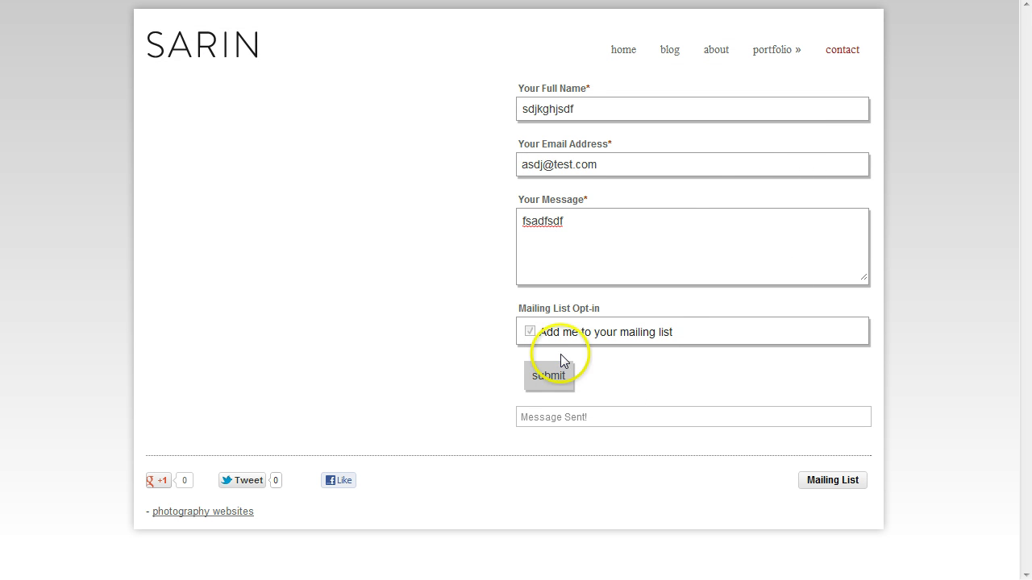
Tick 'Add me to your mailing list', then open and close the Mailing List sign-up popup
{"action": "left_click", "coordinate": [530, 331]}
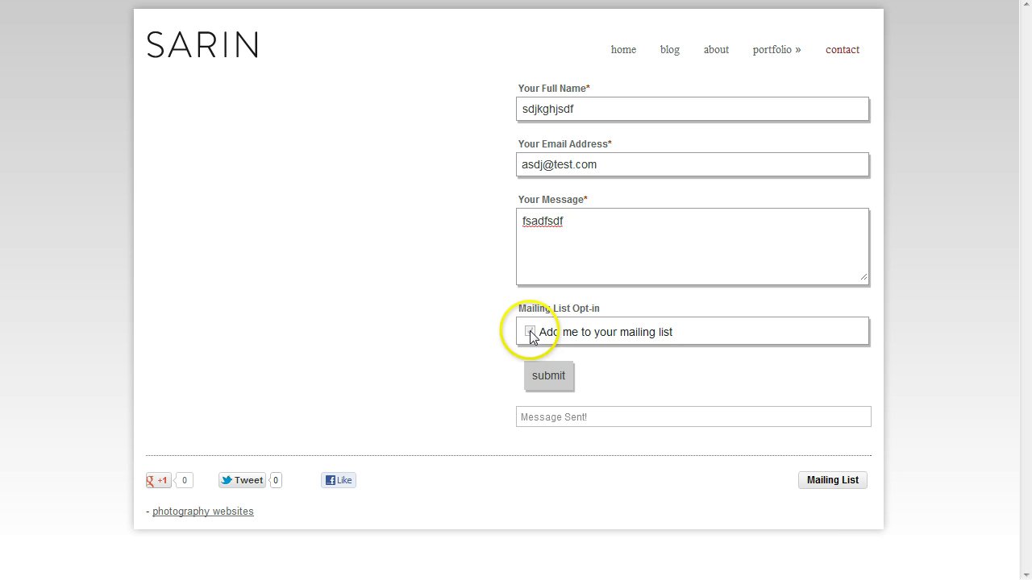
{"action": "left_click", "coordinate": [832, 486]}
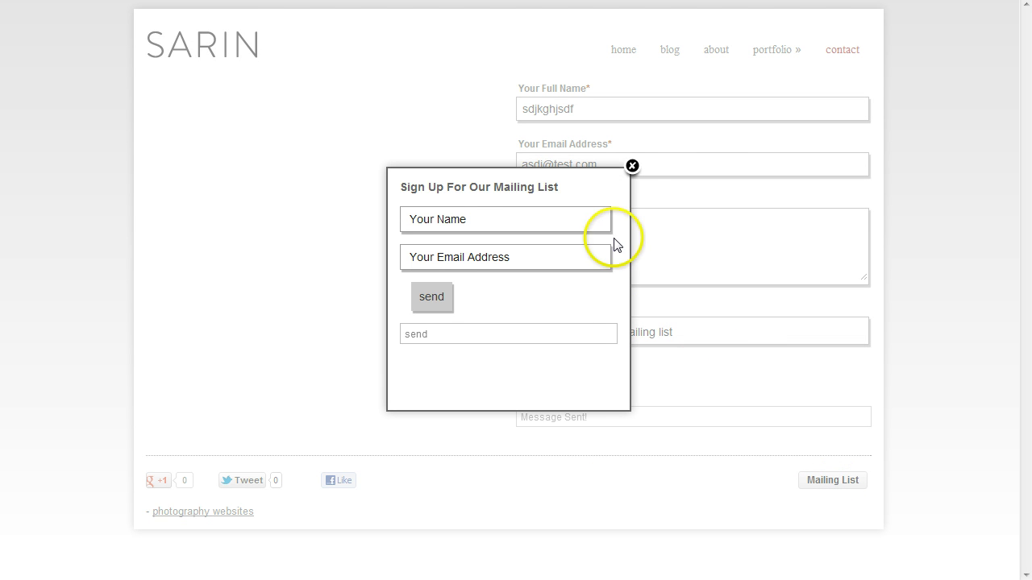
{"action": "left_click", "coordinate": [632, 167]}
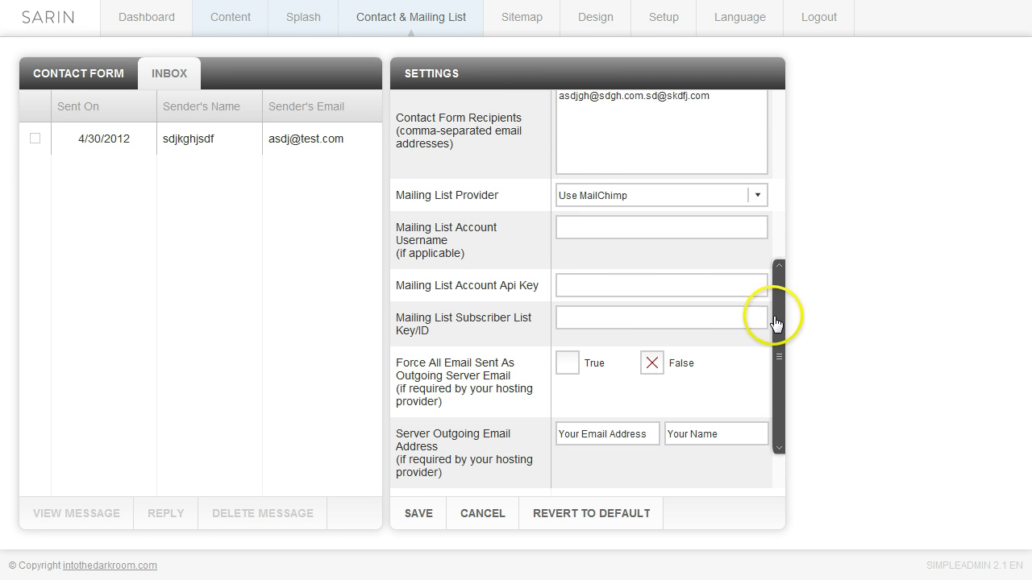
Save the settings with MailChimp as the mailing list provider
{"action": "left_click_drag", "start_coordinate": [776, 322], "coordinate": [782, 371]}
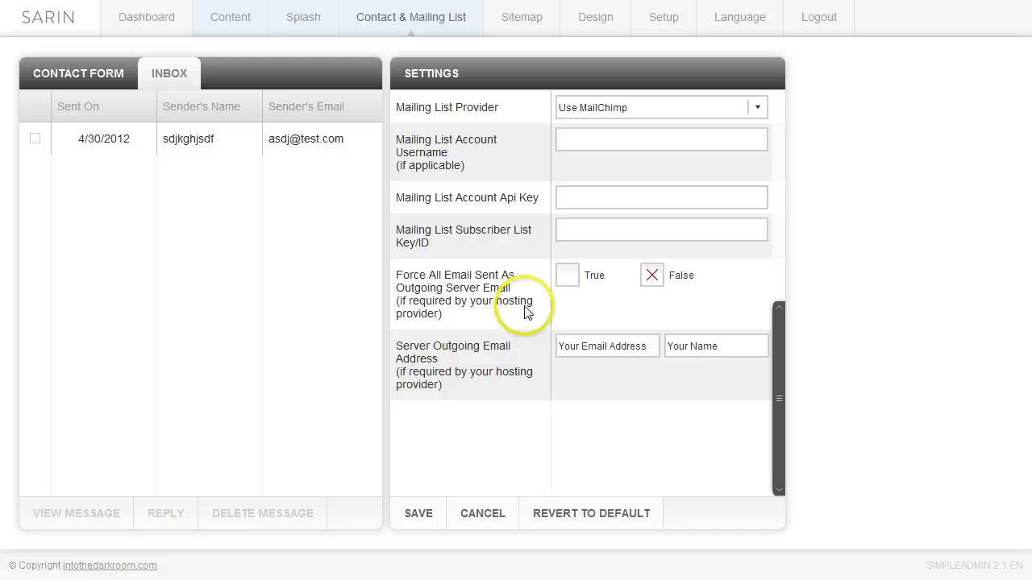
{"action": "left_click", "coordinate": [417, 514]}
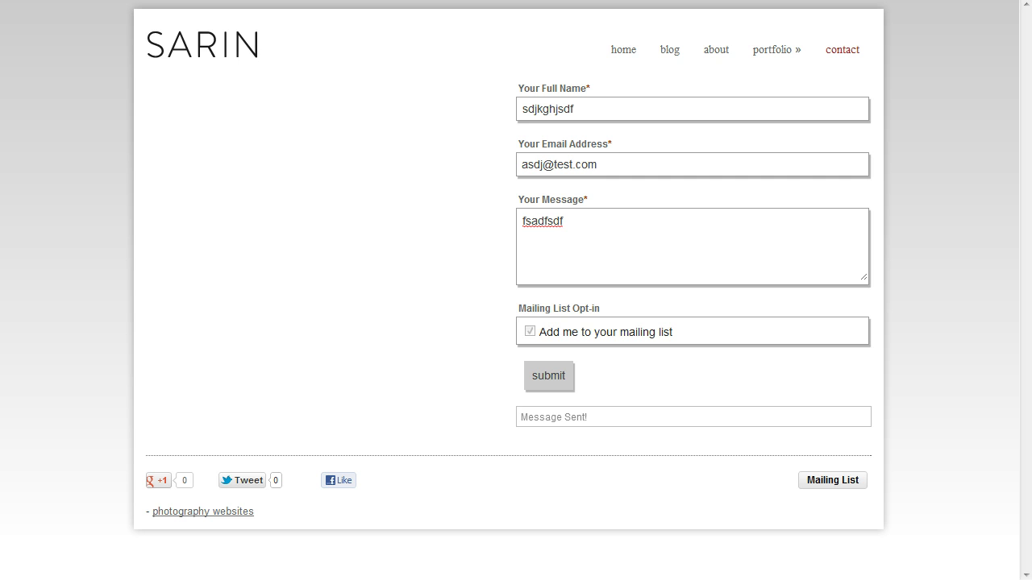
Refresh the live contact page with F5 to check the form
{"action": "key", "text": "F5"}
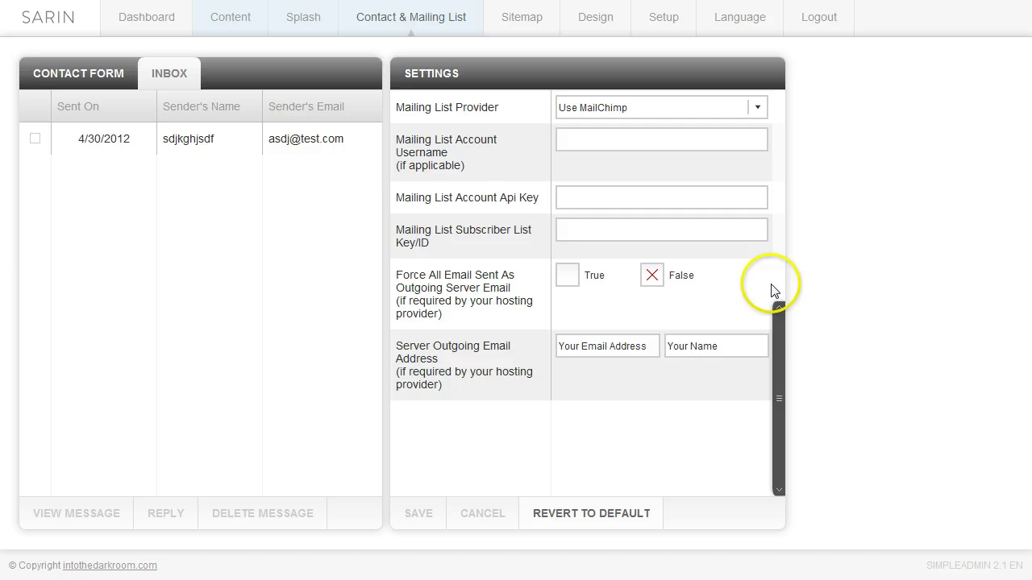
{"action": "left_click_drag", "start_coordinate": [777, 334], "coordinate": [776, 102]}
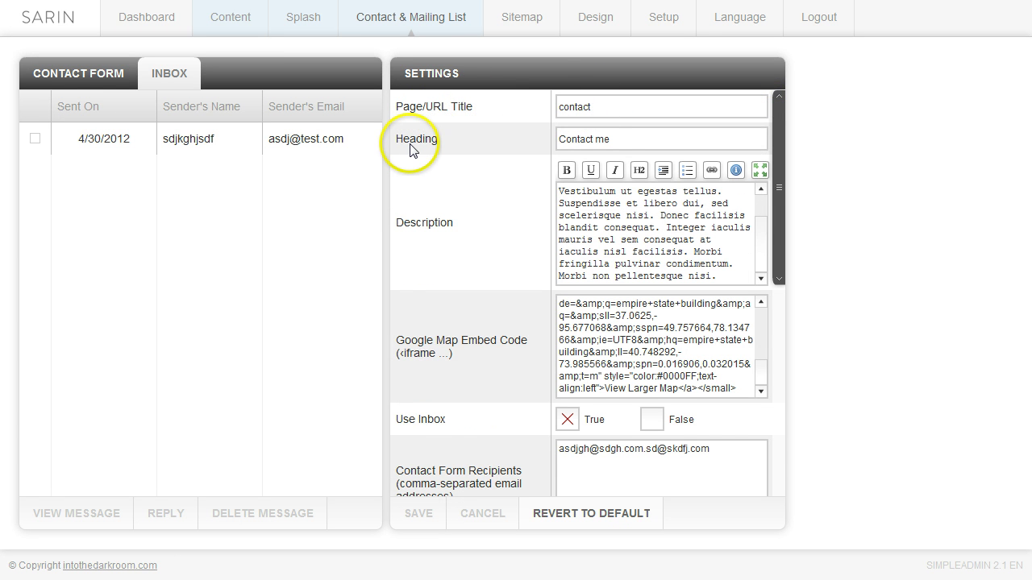
{"action": "double_click", "coordinate": [603, 138]}
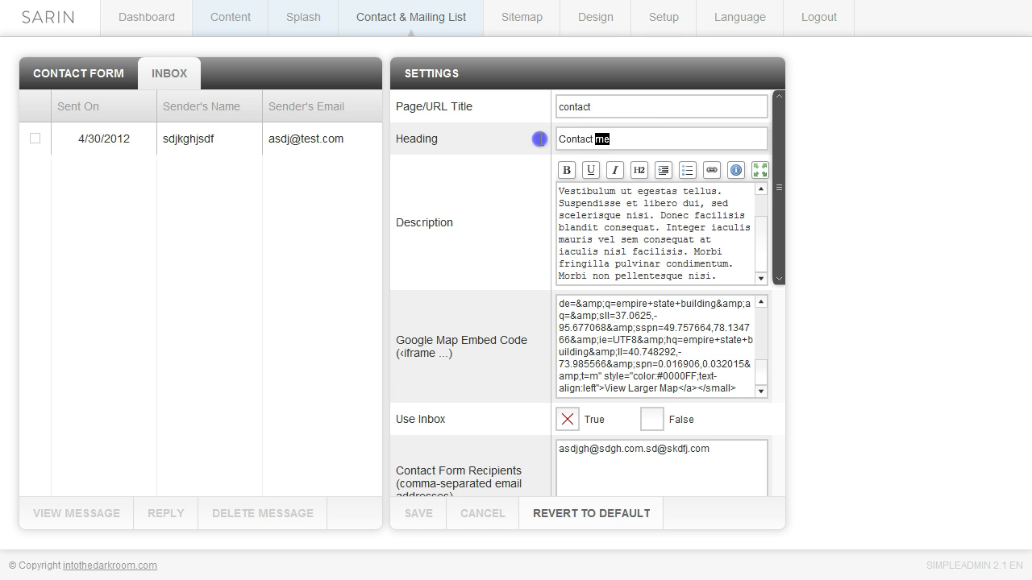
{"action": "left_click_drag", "start_coordinate": [539, 139], "coordinate": [532, 139]}
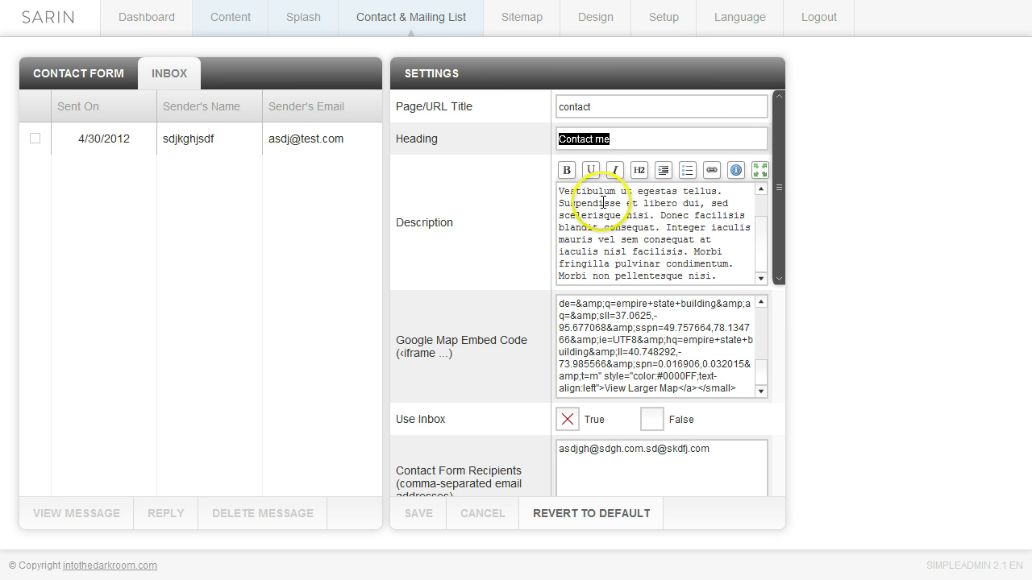
{"action": "left_click_drag", "start_coordinate": [605, 106], "coordinate": [541, 113]}
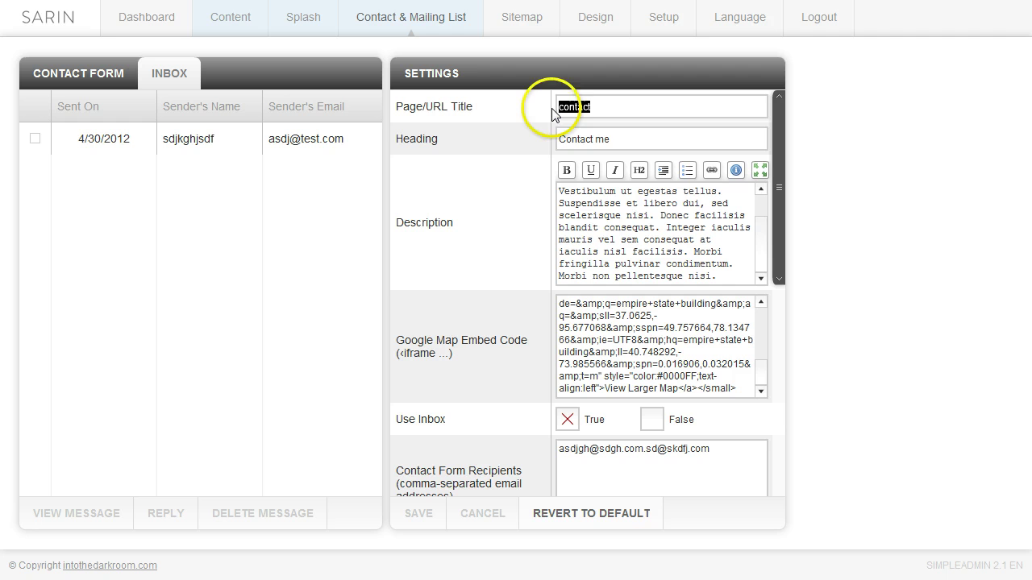
{"action": "left_click_drag", "start_coordinate": [611, 140], "coordinate": [553, 140]}
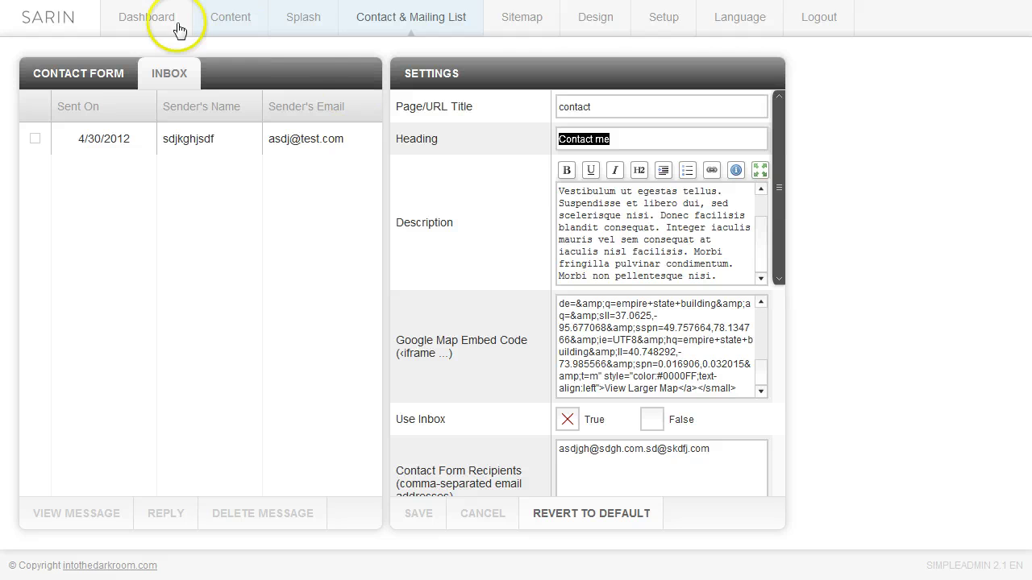
Create a new contact form field titled 'name' of type Text Single Line
{"action": "left_click", "coordinate": [76, 80]}
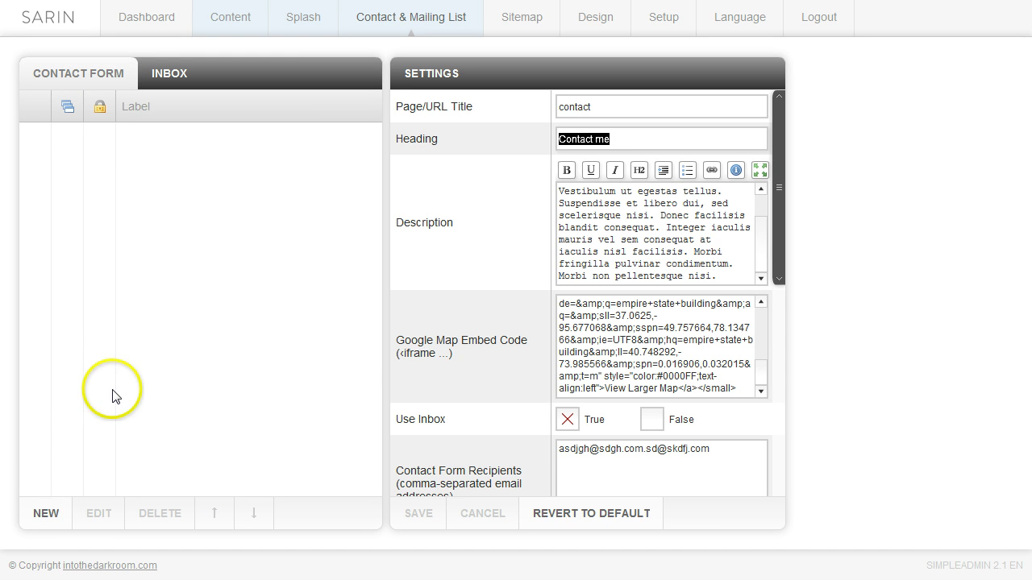
{"action": "left_click", "coordinate": [46, 518]}
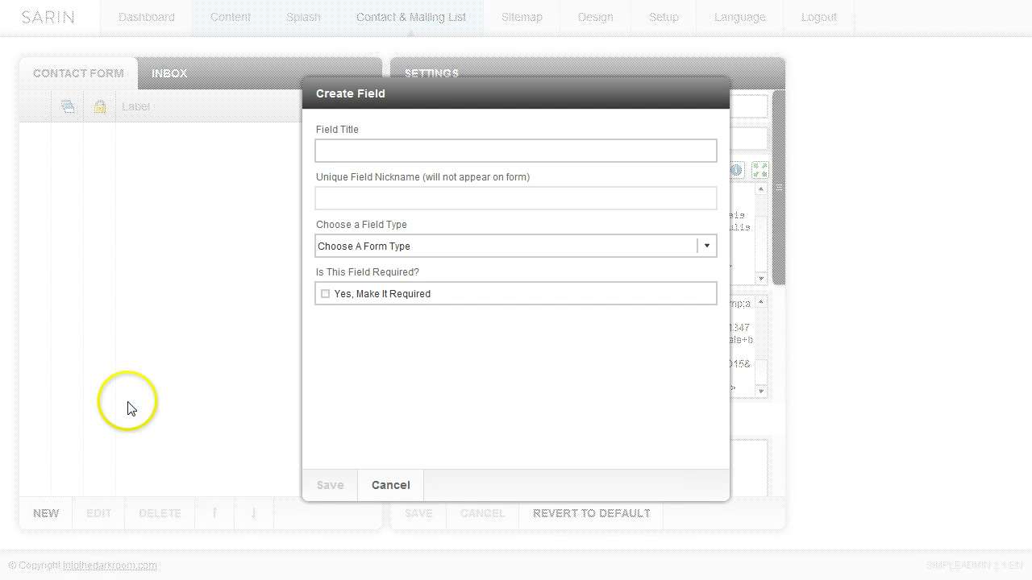
{"action": "left_click", "coordinate": [350, 151]}
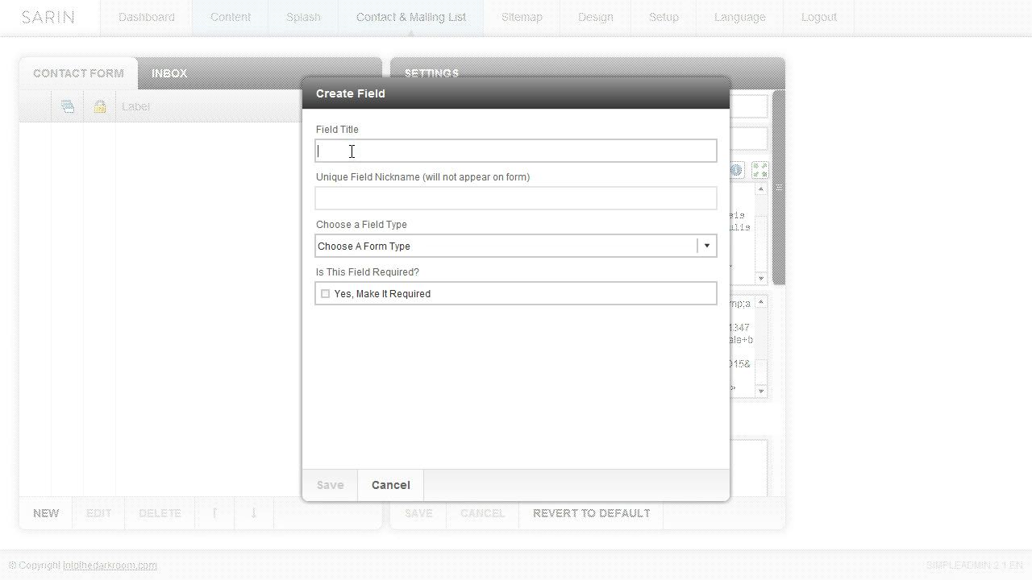
{"action": "type", "text": "name"}
{"action": "left_click", "coordinate": [707, 246]}
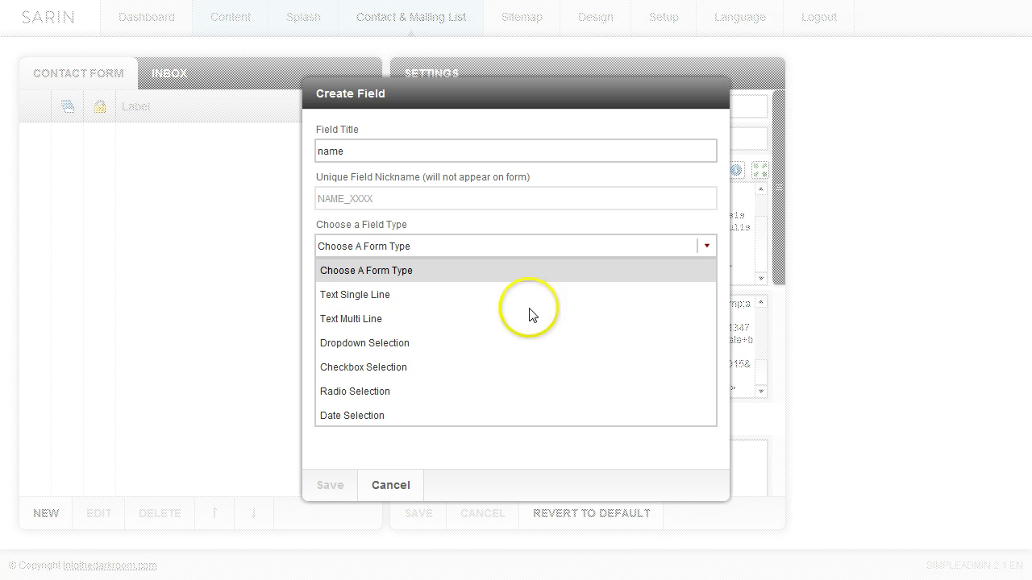
{"action": "left_click", "coordinate": [358, 303]}
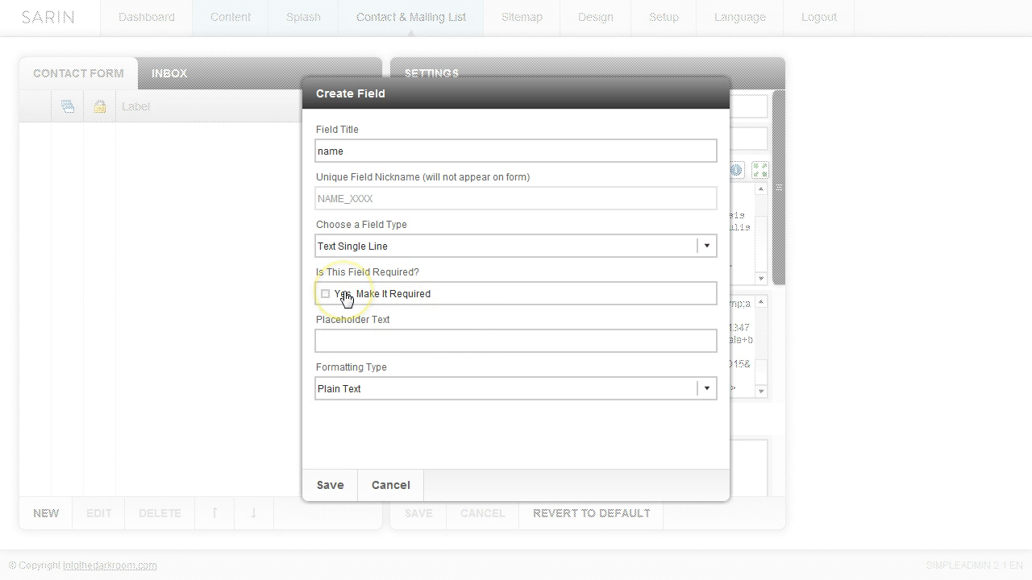
Give it placeholder 'your name goes here', keep Plain Text formatting, and save
{"action": "left_click", "coordinate": [354, 339]}
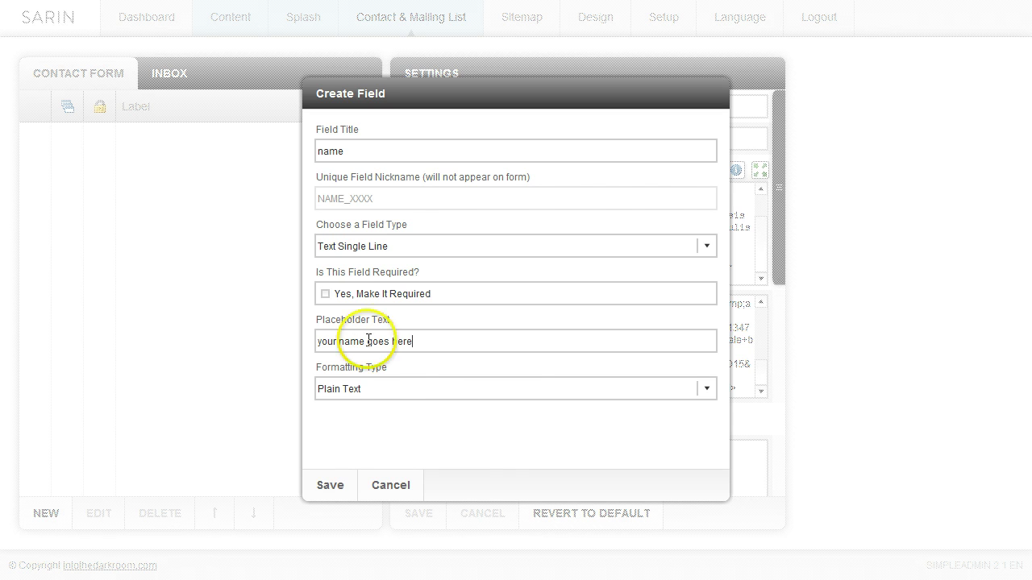
{"action": "left_click", "coordinate": [707, 390]}
{"action": "left_click_drag", "start_coordinate": [711, 426], "coordinate": [715, 434]}
{"action": "left_click", "coordinate": [391, 415]}
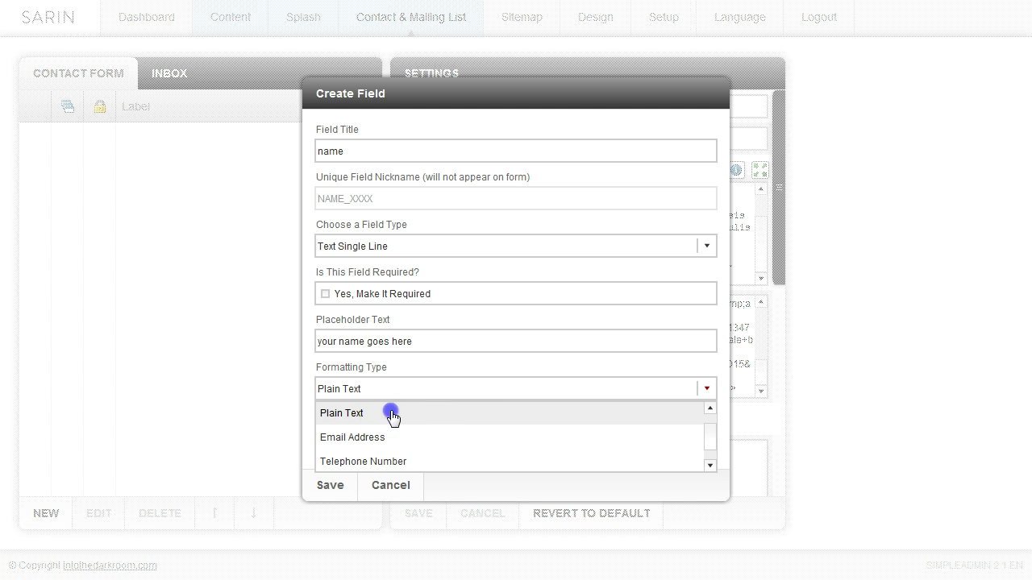
{"action": "left_click", "coordinate": [328, 486]}
Add a single-line 'email' field with placeholder 'your email' and Email Address formatting
{"action": "left_click", "coordinate": [36, 520]}
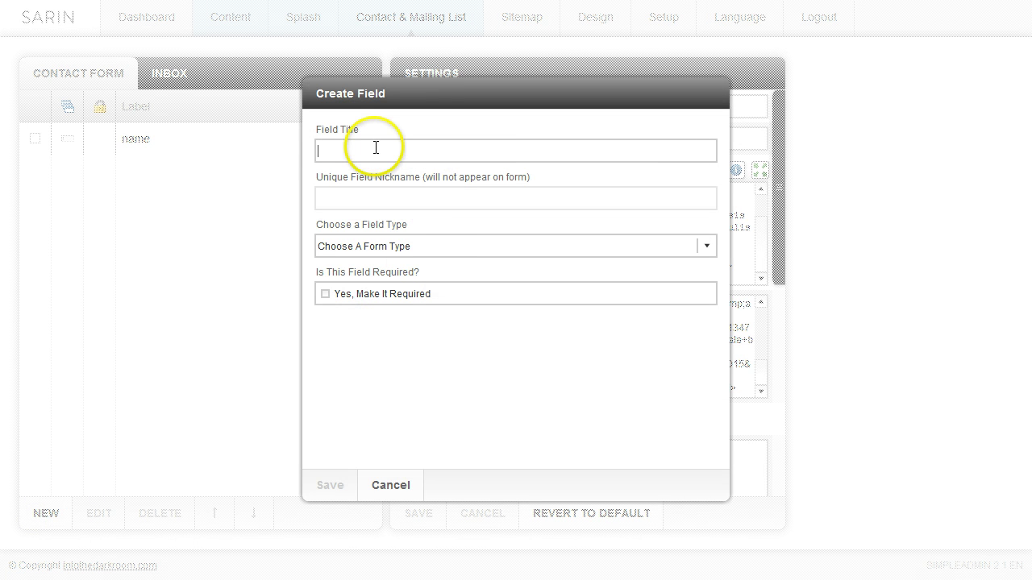
{"action": "type", "text": "email"}
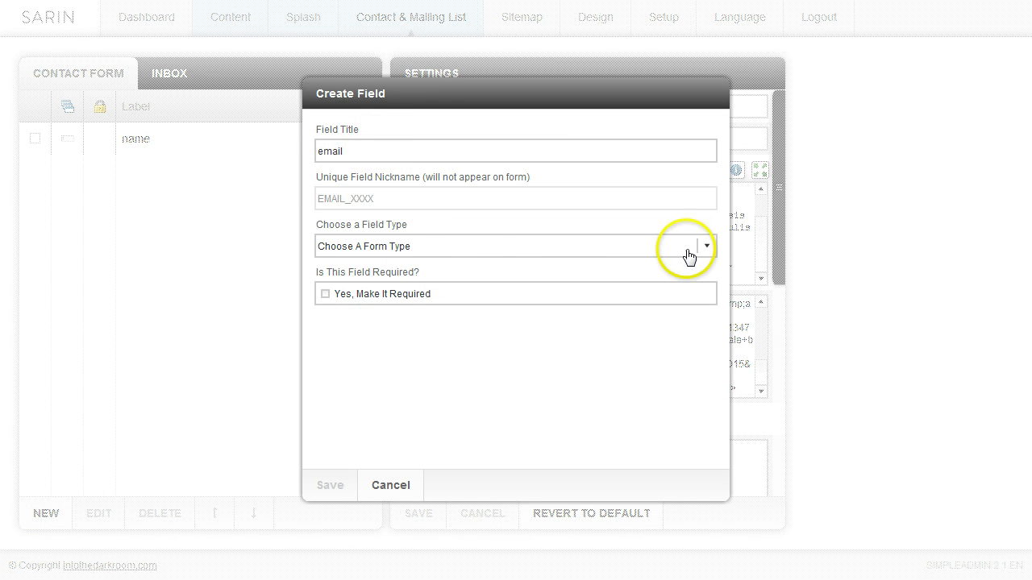
{"action": "left_click", "coordinate": [703, 248]}
{"action": "left_click", "coordinate": [650, 302]}
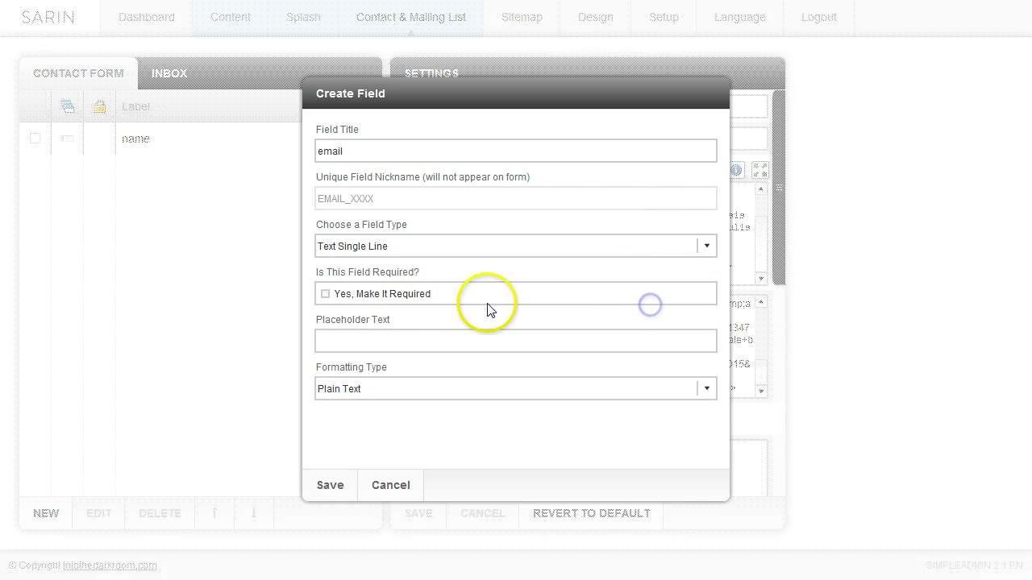
{"action": "left_click", "coordinate": [350, 345]}
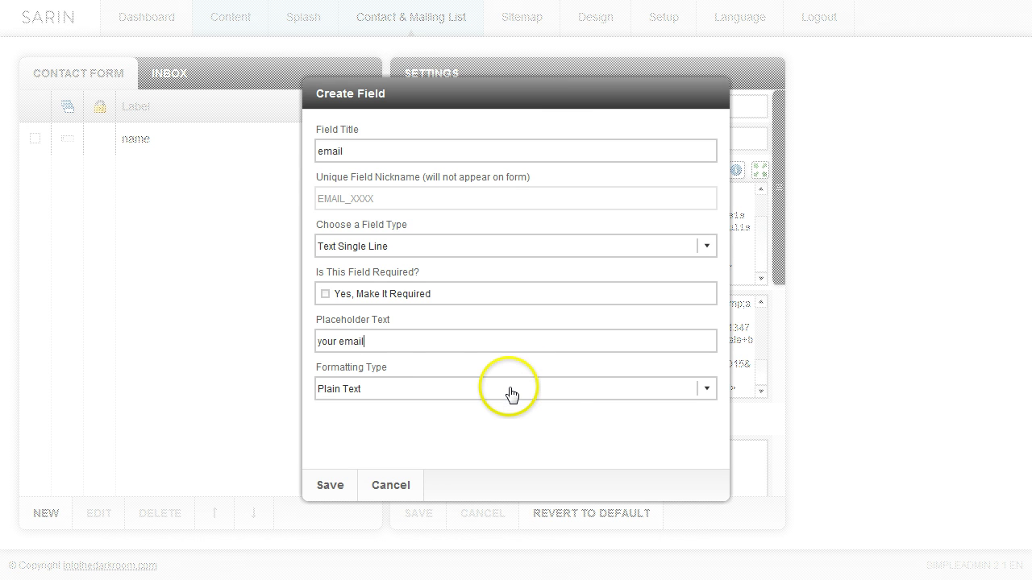
{"action": "left_click", "coordinate": [707, 392]}
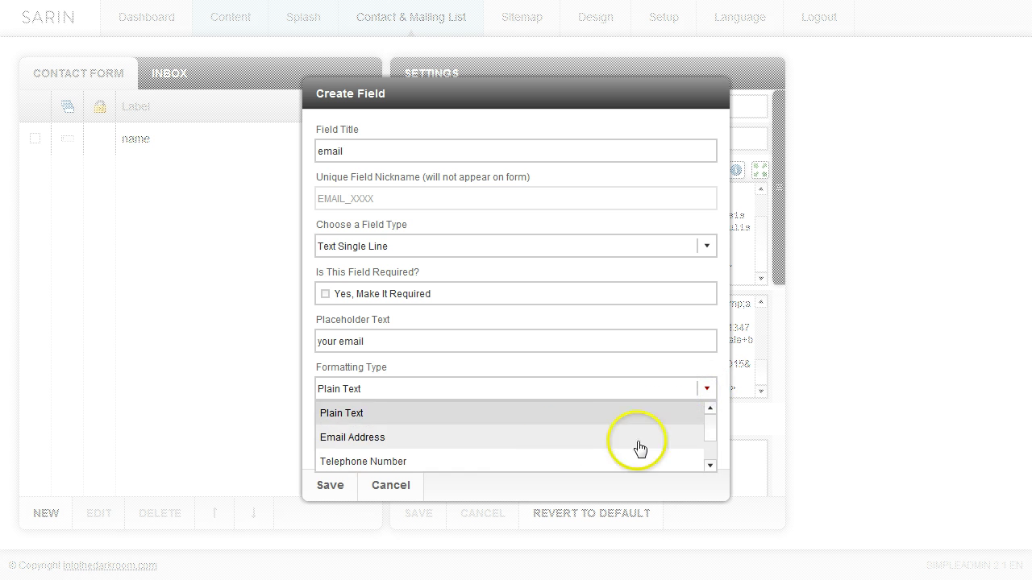
{"action": "left_click", "coordinate": [375, 439]}
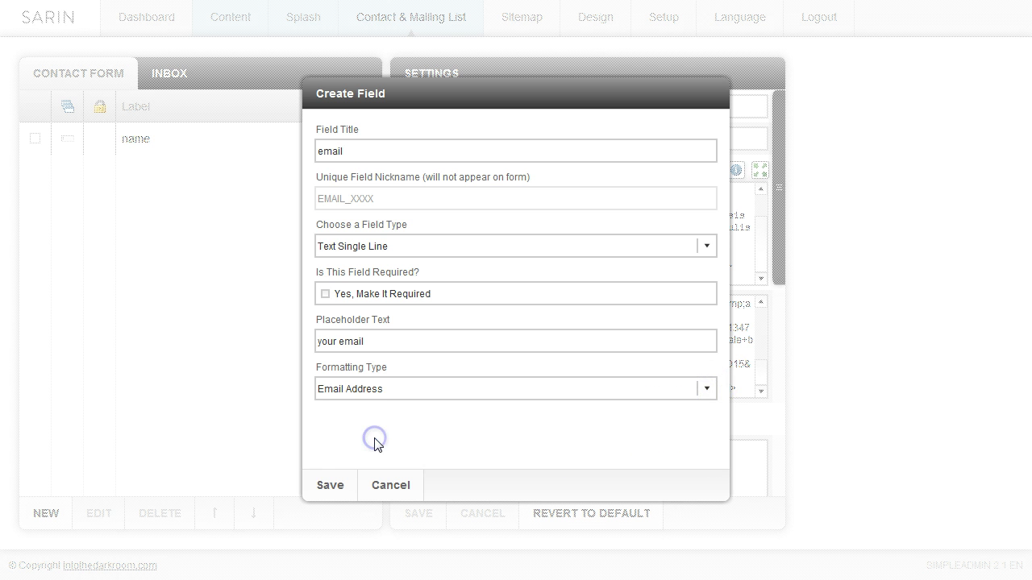
{"action": "left_click", "coordinate": [327, 487]}
Start a new Radio Selection field titled 'how did you hear about us?'
{"action": "left_click", "coordinate": [42, 516]}
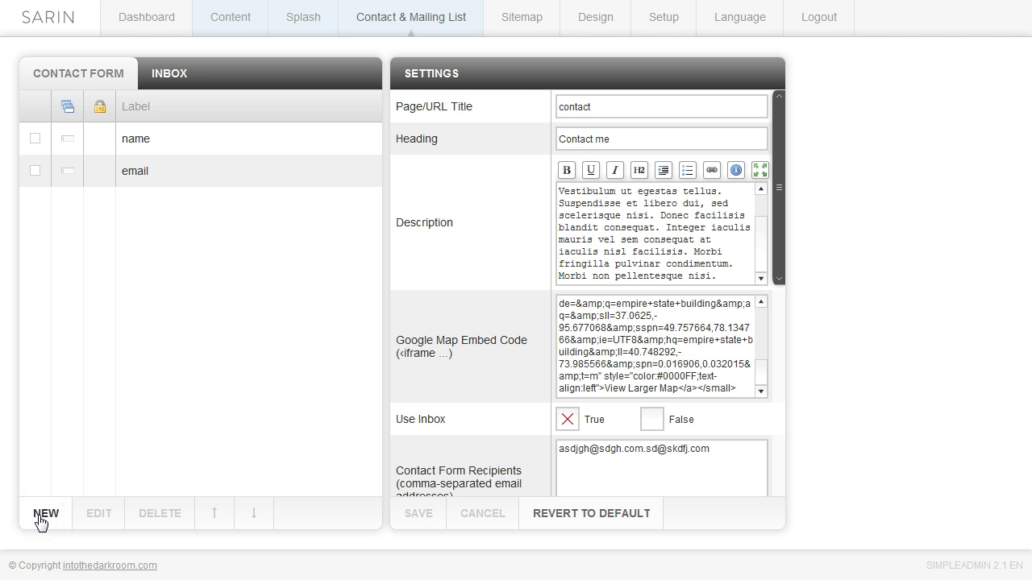
{"action": "left_click", "coordinate": [40, 520]}
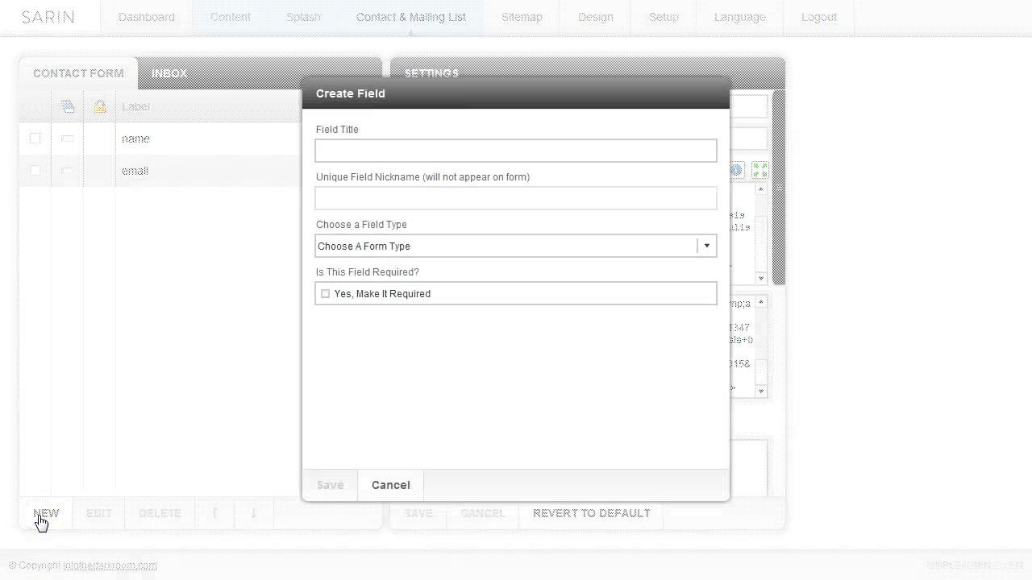
{"action": "left_click", "coordinate": [345, 153]}
{"action": "type", "text": "how "}
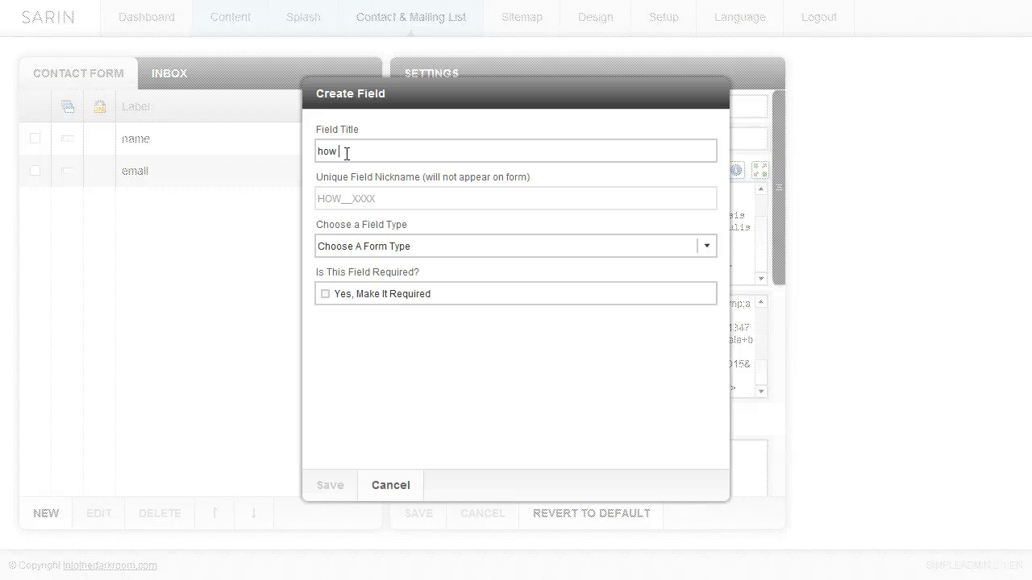
{"action": "type", "text": "did you hear about us?"}
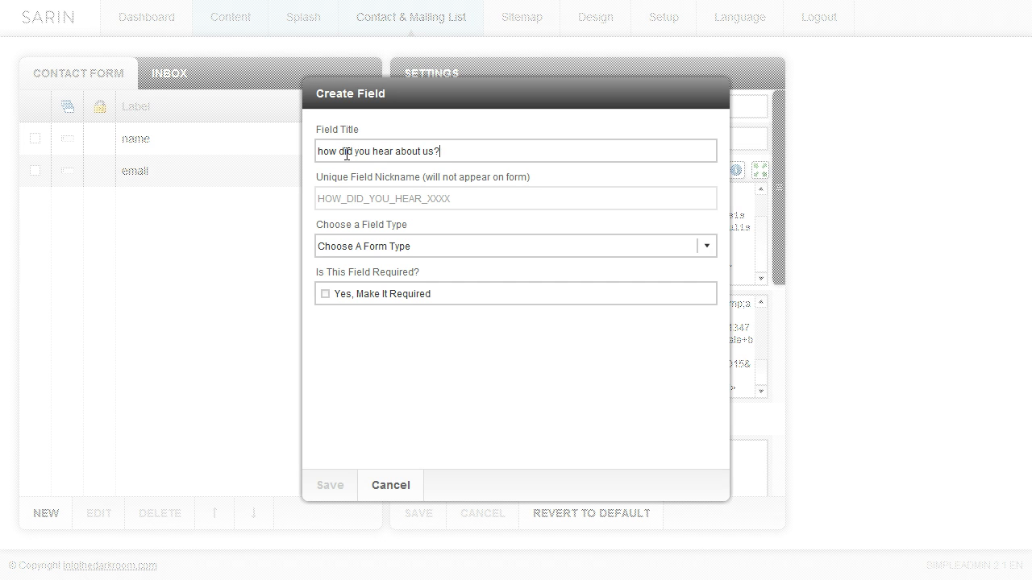
{"action": "left_click", "coordinate": [444, 243]}
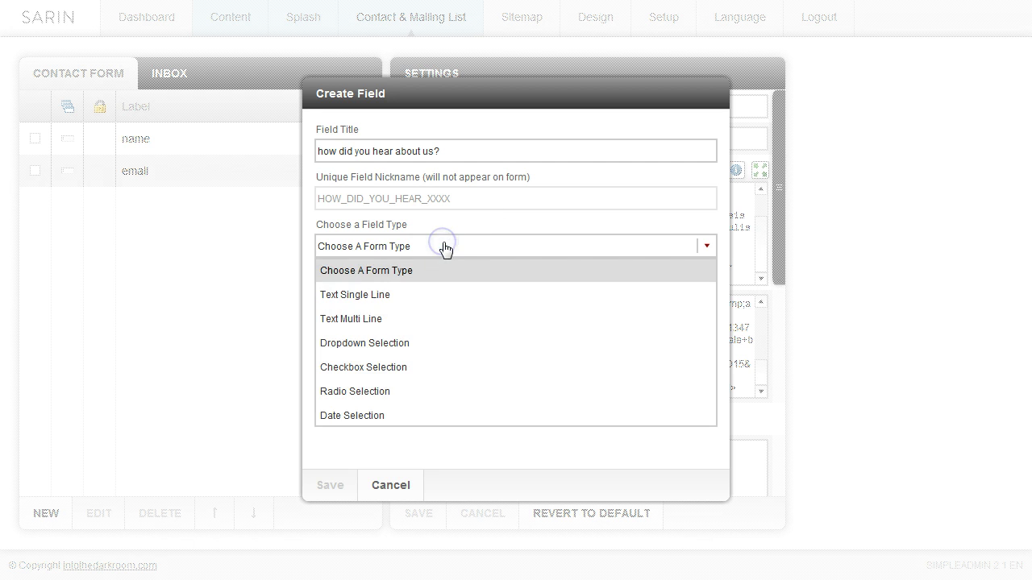
{"action": "left_click", "coordinate": [379, 393]}
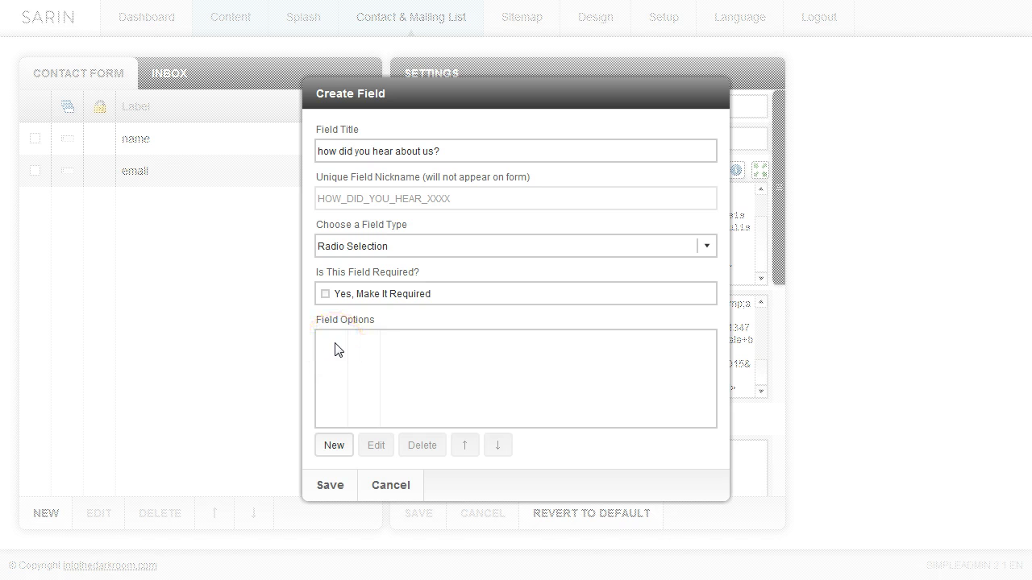
Give it the answer options print mailer (preselected), radio and friend
{"action": "left_click", "coordinate": [331, 448]}
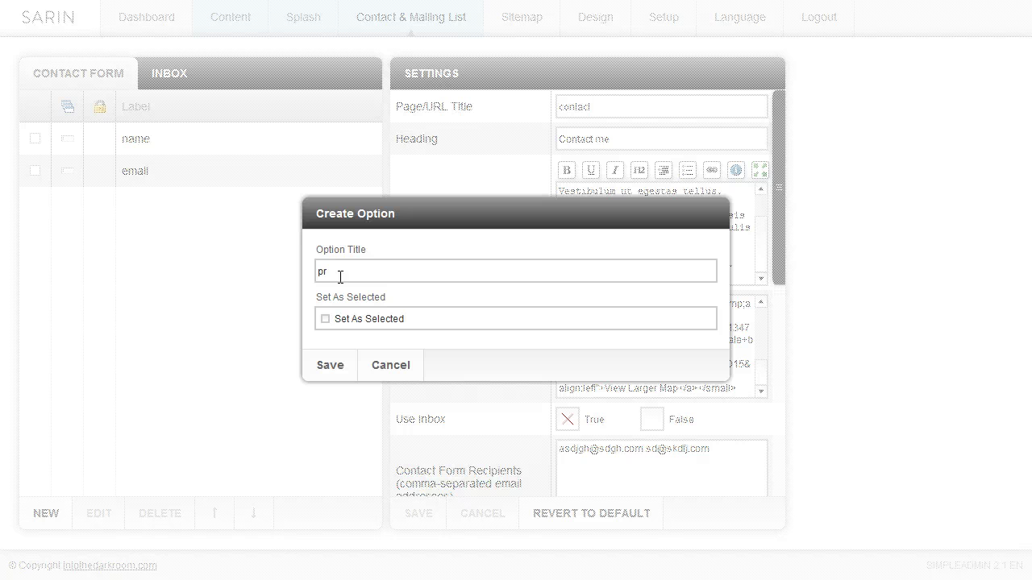
{"action": "left_click", "coordinate": [343, 322]}
{"action": "left_click", "coordinate": [330, 367]}
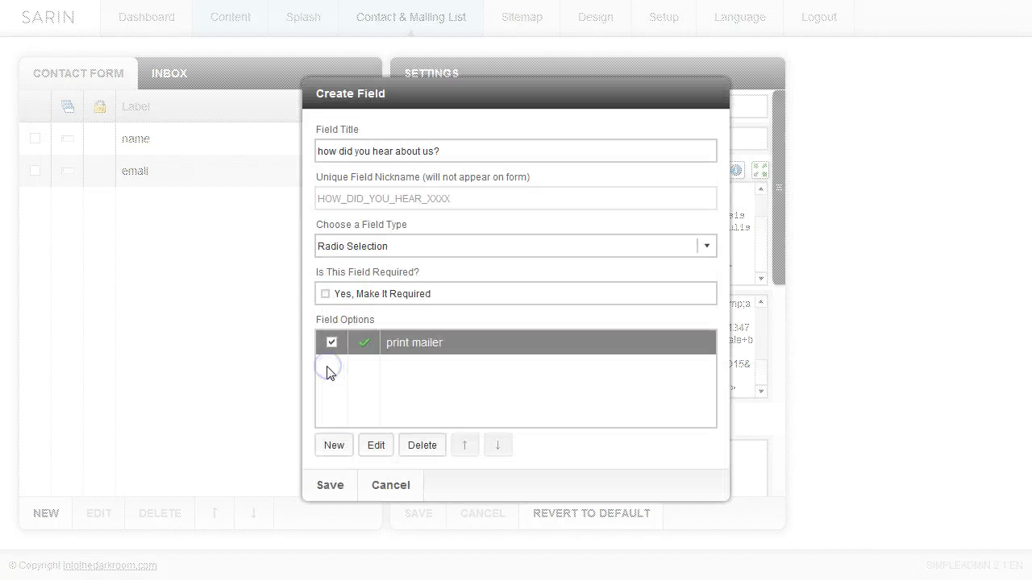
{"action": "left_click", "coordinate": [335, 445]}
{"action": "left_click", "coordinate": [360, 271]}
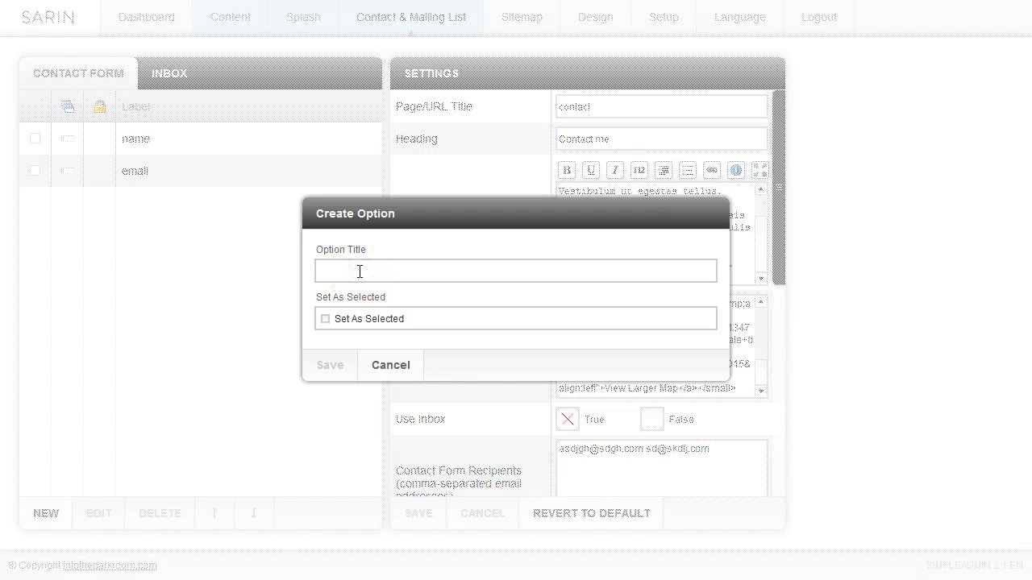
{"action": "left_click", "coordinate": [327, 372]}
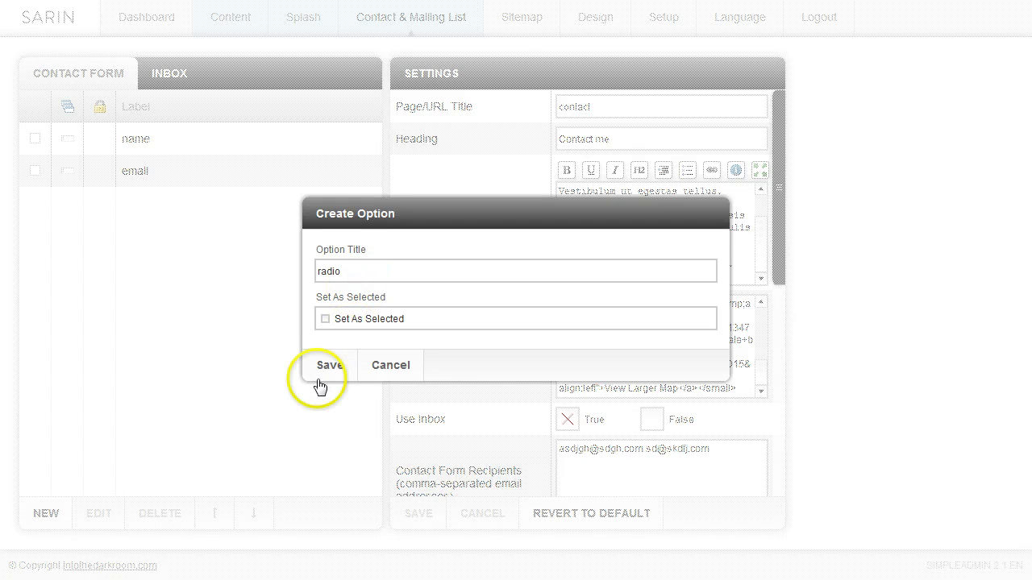
{"action": "left_click", "coordinate": [372, 453]}
{"action": "left_click", "coordinate": [334, 448]}
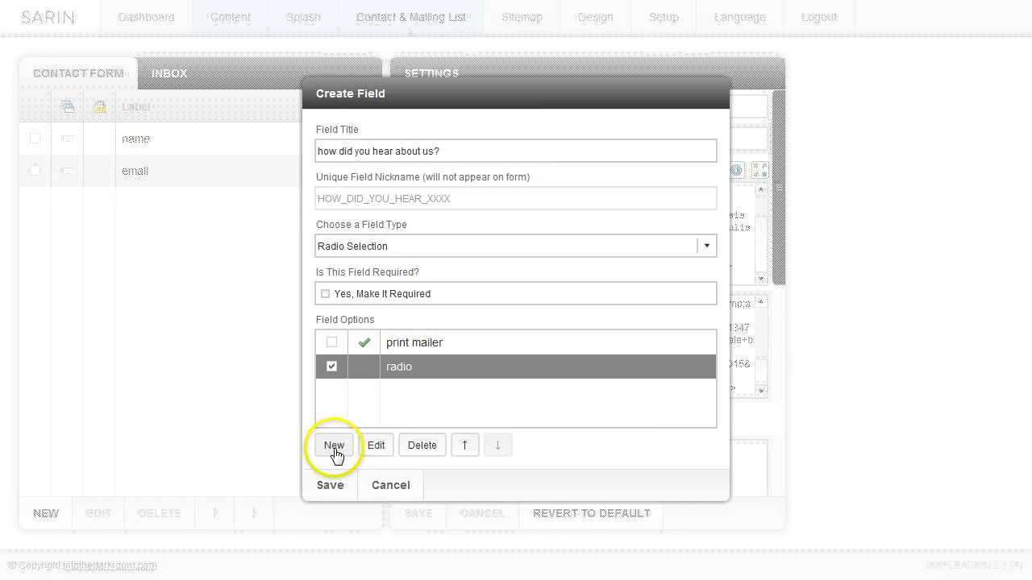
{"action": "left_click", "coordinate": [360, 271]}
{"action": "type", "text": "friend"}
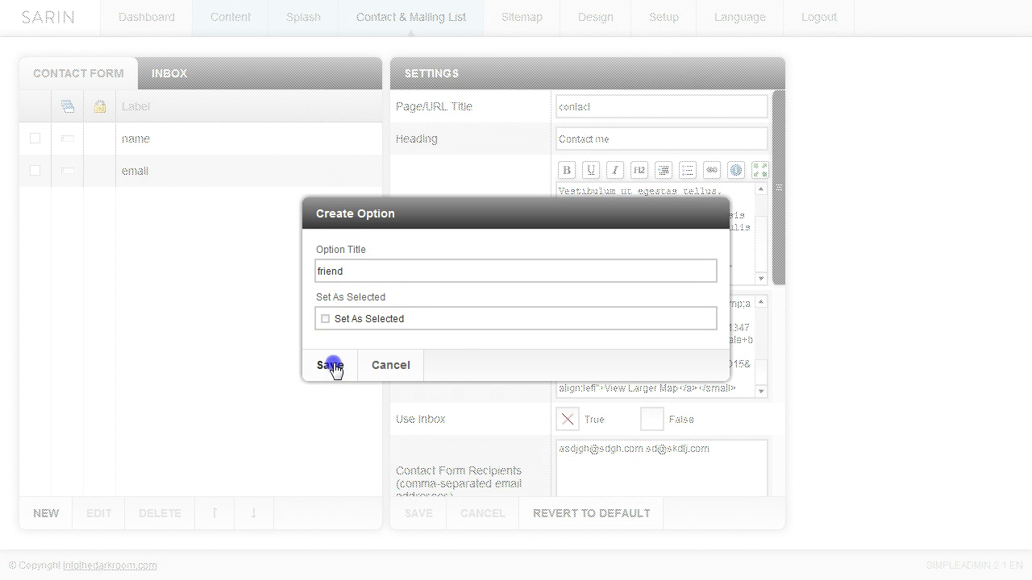
{"action": "left_click", "coordinate": [330, 364]}
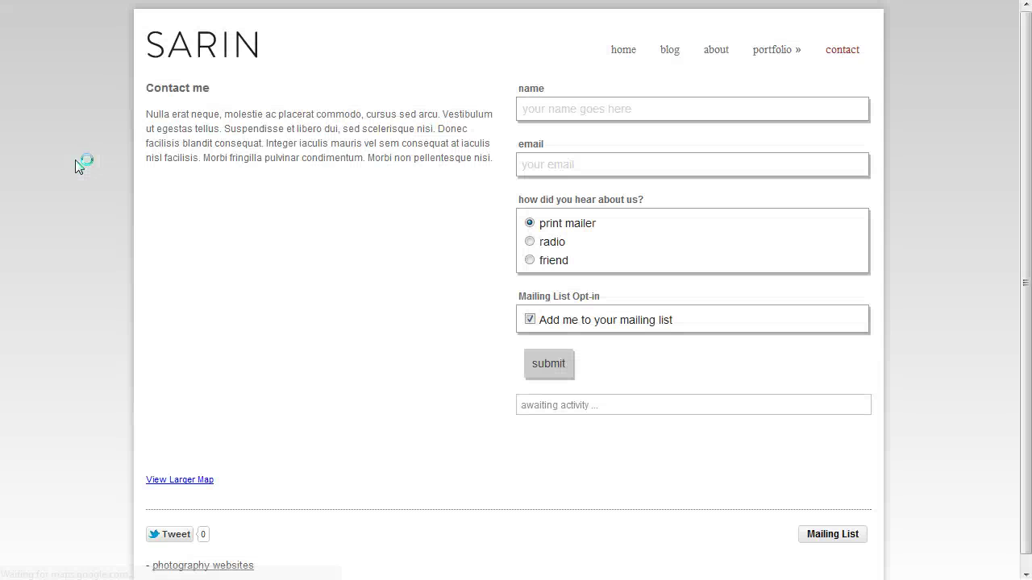
On the live contact page, try the print mailer, radio and friend answers, then submit
{"action": "left_click", "coordinate": [595, 109]}
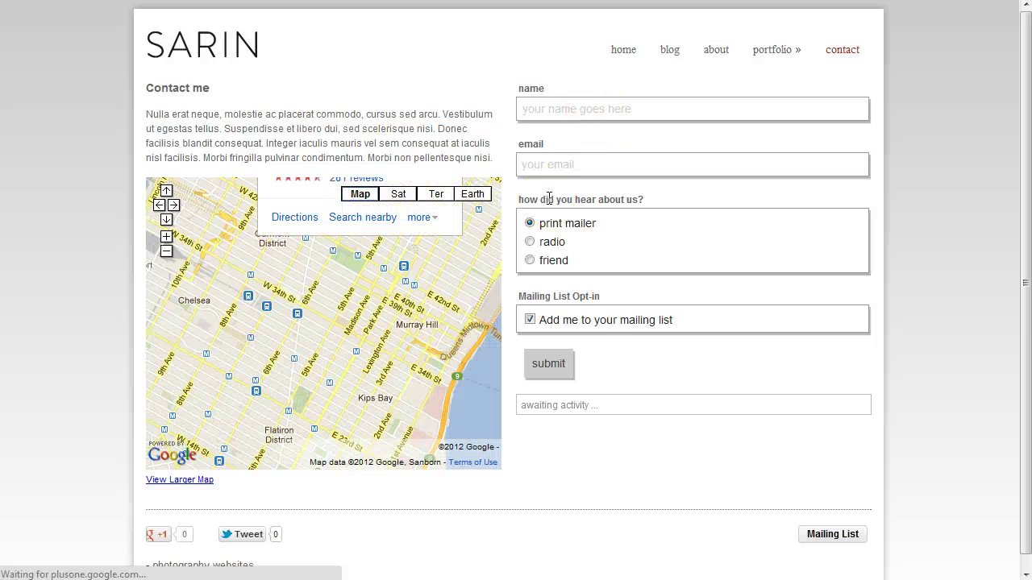
{"action": "left_click", "coordinate": [530, 242]}
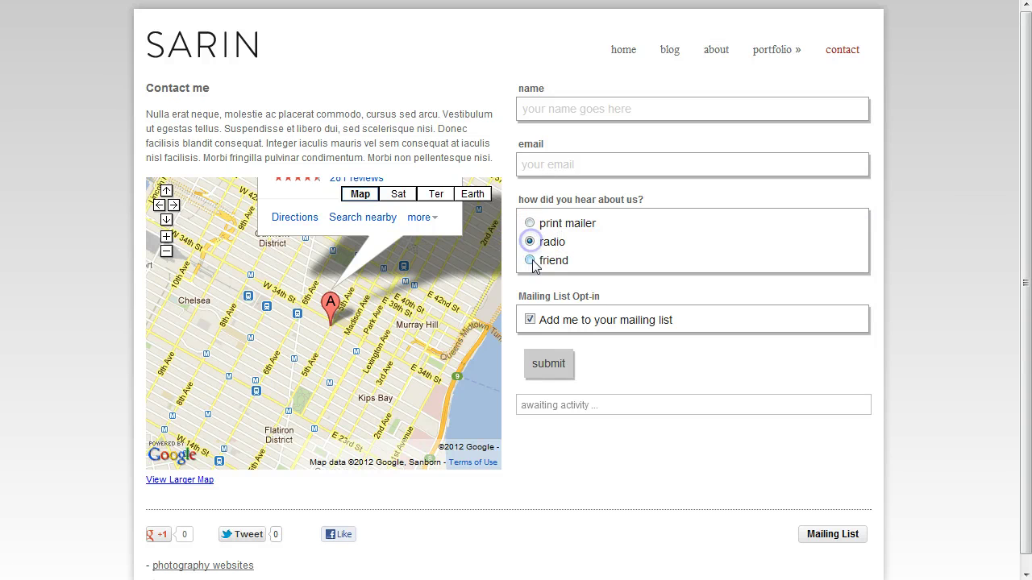
{"action": "left_click", "coordinate": [529, 260]}
{"action": "left_click", "coordinate": [530, 224]}
{"action": "left_click", "coordinate": [529, 242]}
{"action": "left_click", "coordinate": [530, 260]}
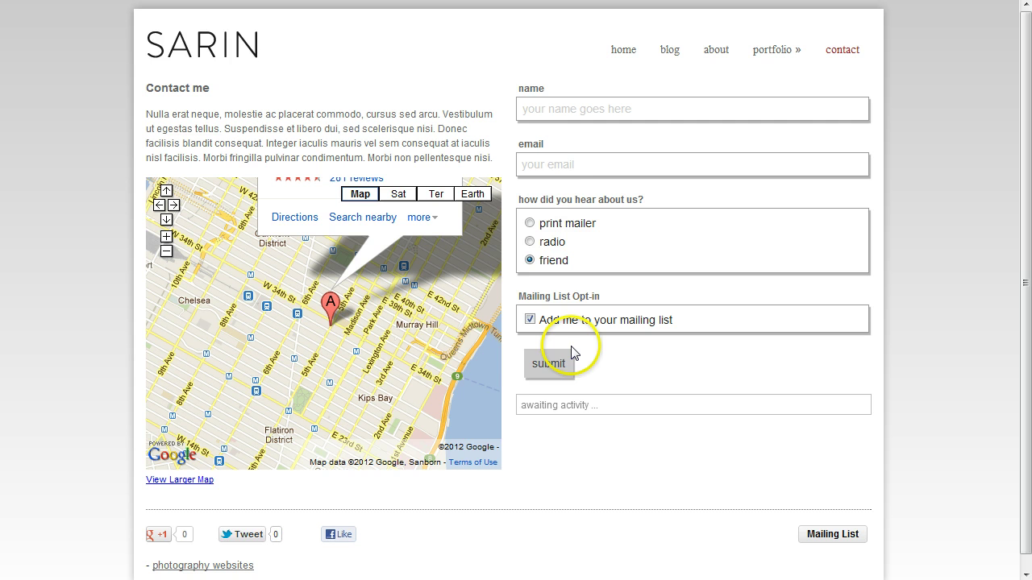
{"action": "left_click", "coordinate": [550, 372]}
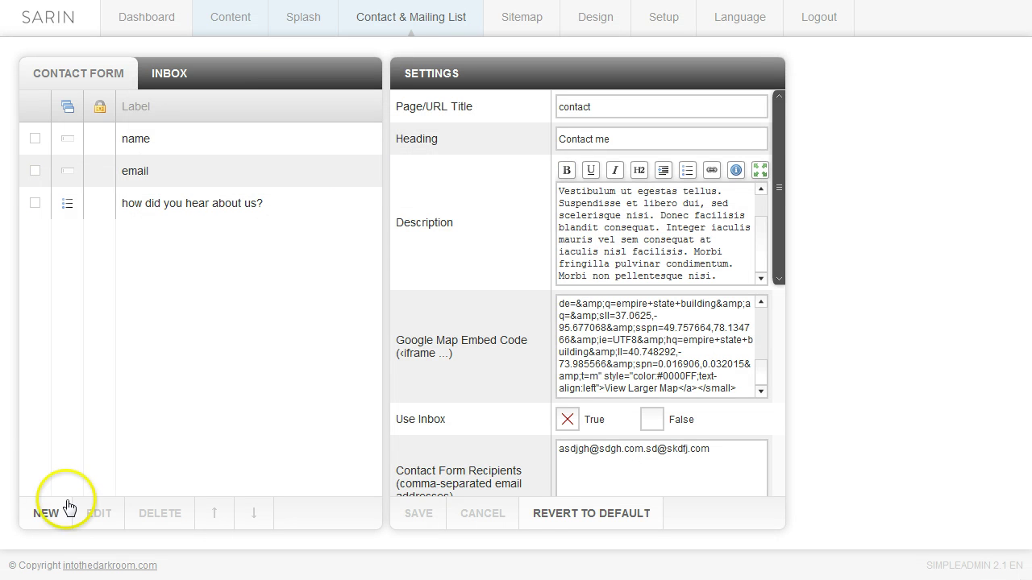
Start a new Dropdown Selection field titled 'type photo'
{"action": "left_click", "coordinate": [46, 522]}
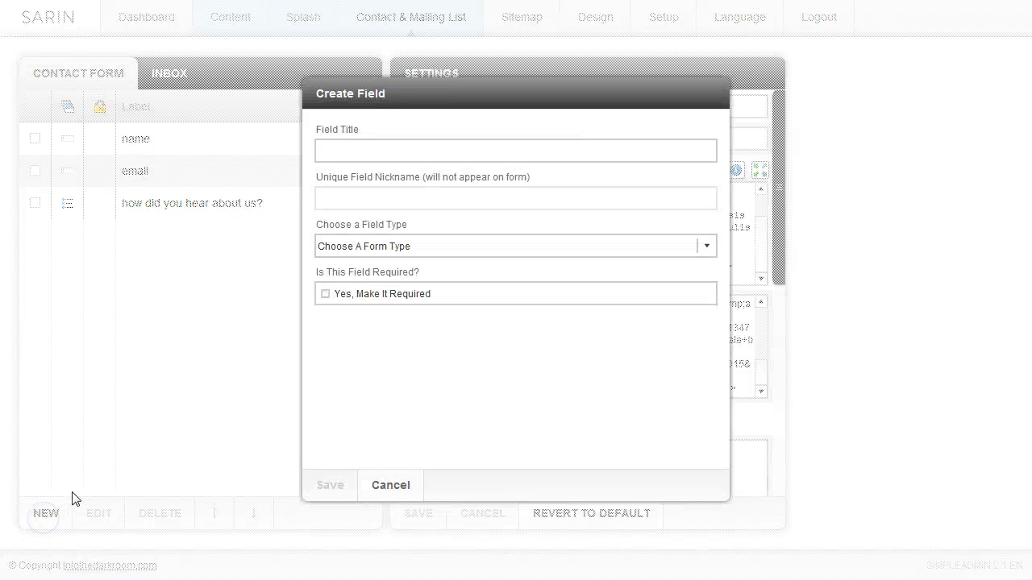
{"action": "left_click", "coordinate": [391, 150]}
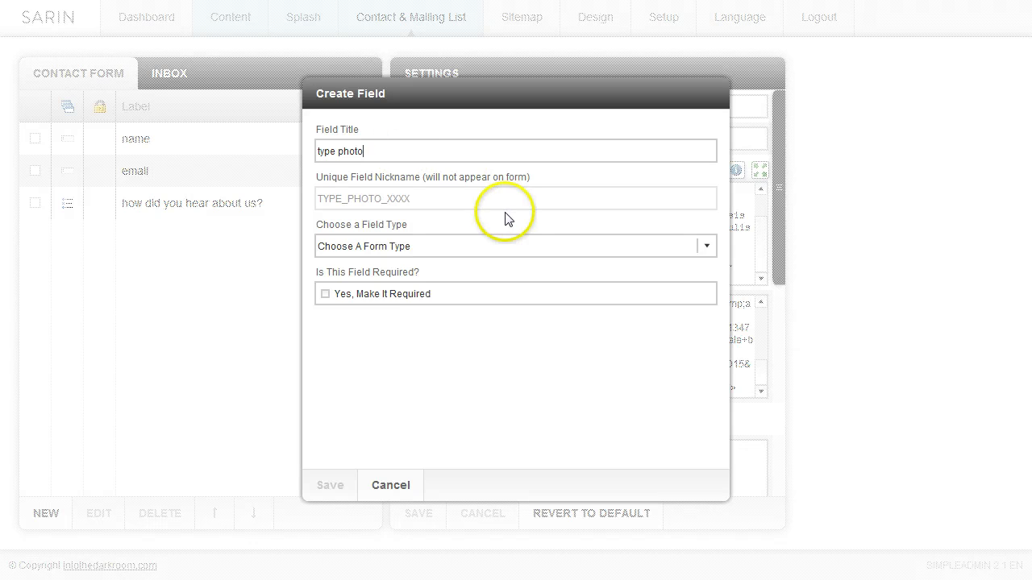
{"action": "left_click", "coordinate": [708, 248]}
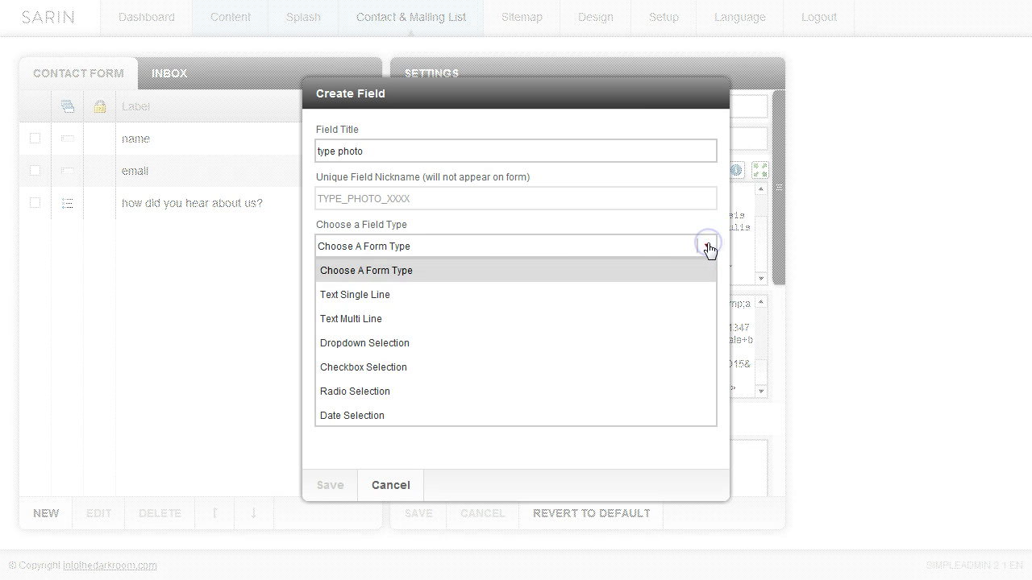
{"action": "left_click", "coordinate": [360, 343]}
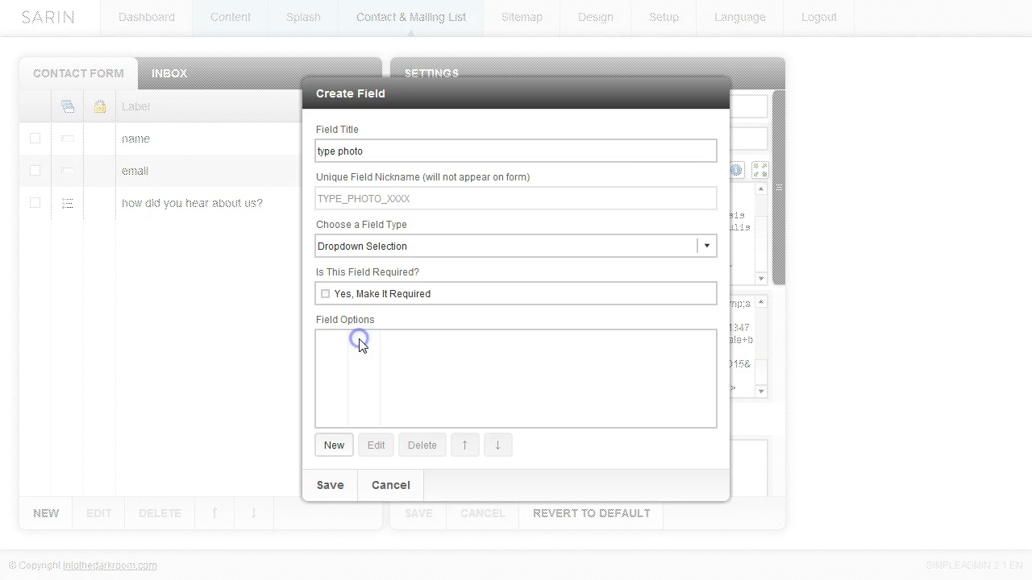
Add dropdown options wedding (default), family and pets, and save the field
{"action": "left_click", "coordinate": [332, 449]}
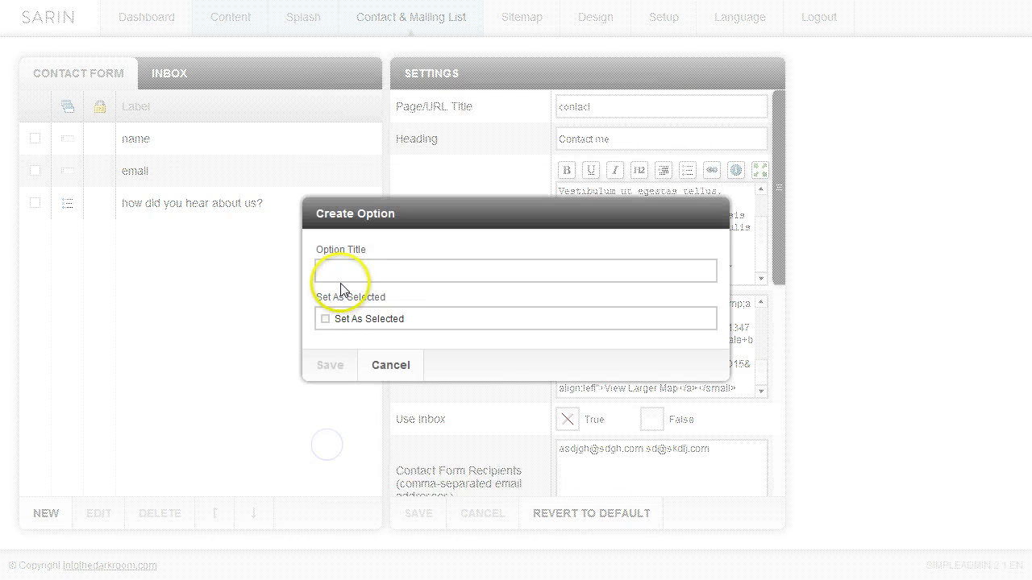
{"action": "left_click", "coordinate": [340, 274]}
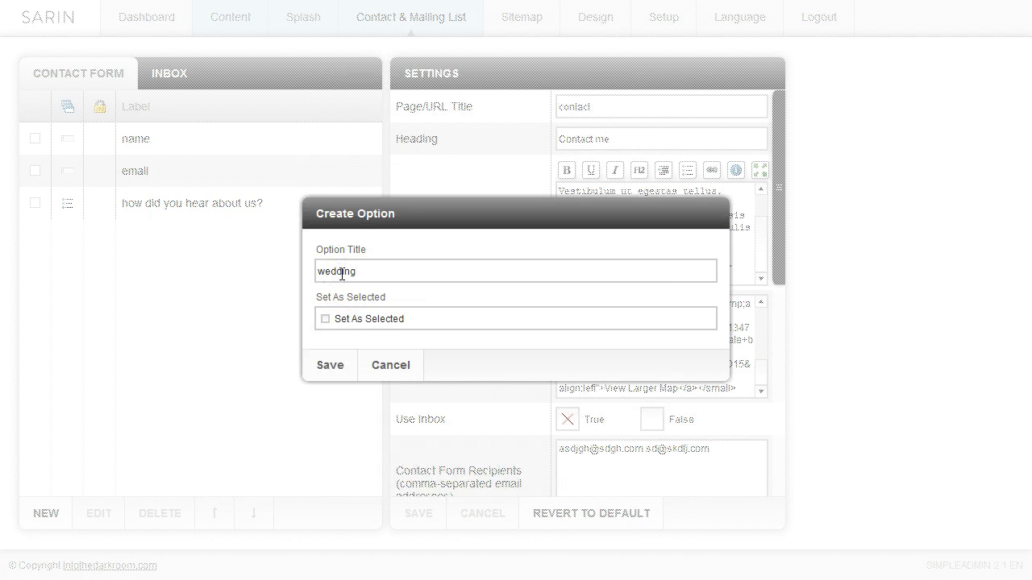
{"action": "left_click", "coordinate": [334, 367]}
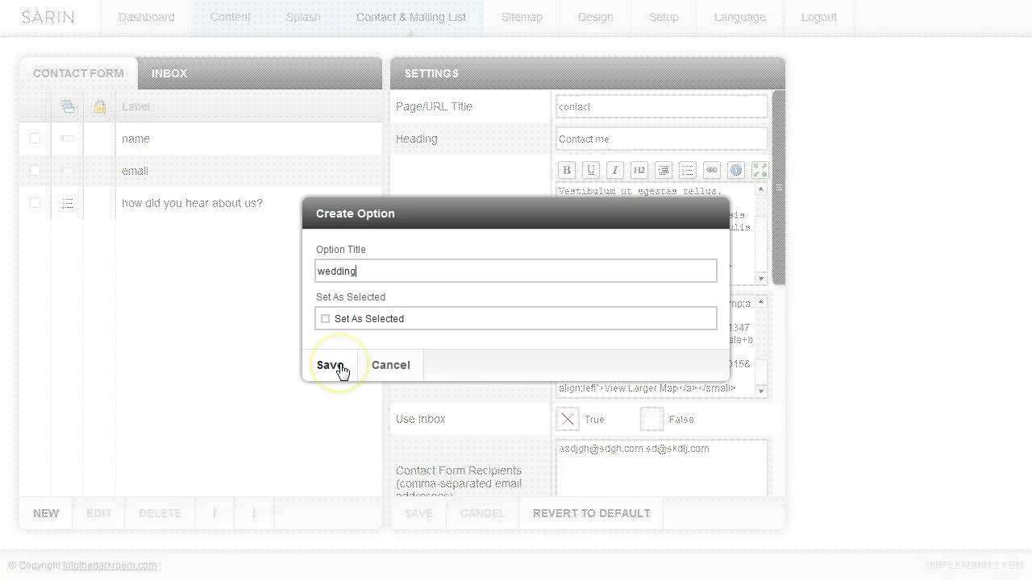
{"action": "left_click", "coordinate": [339, 325]}
{"action": "left_click", "coordinate": [333, 366]}
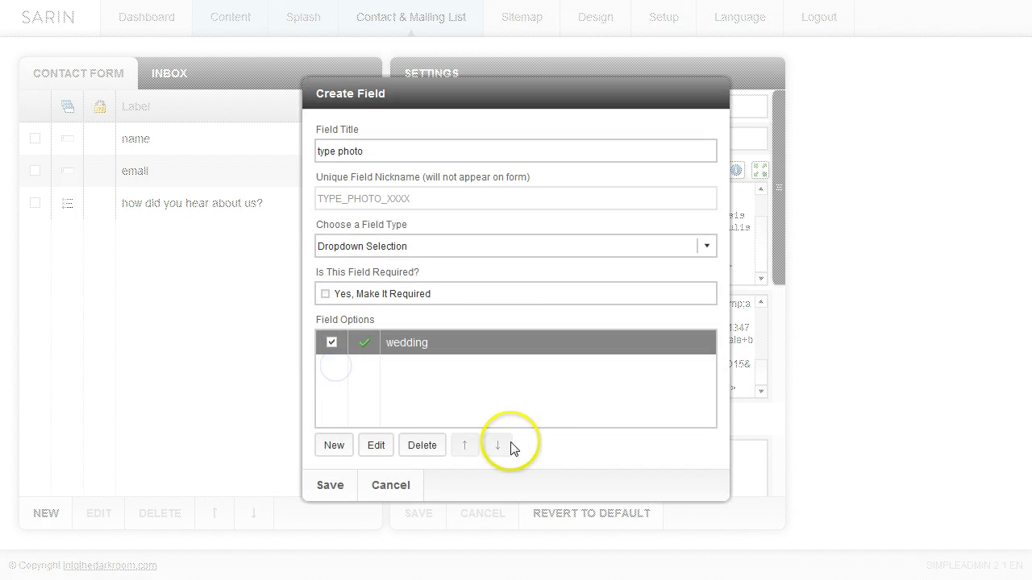
{"action": "left_click", "coordinate": [332, 448]}
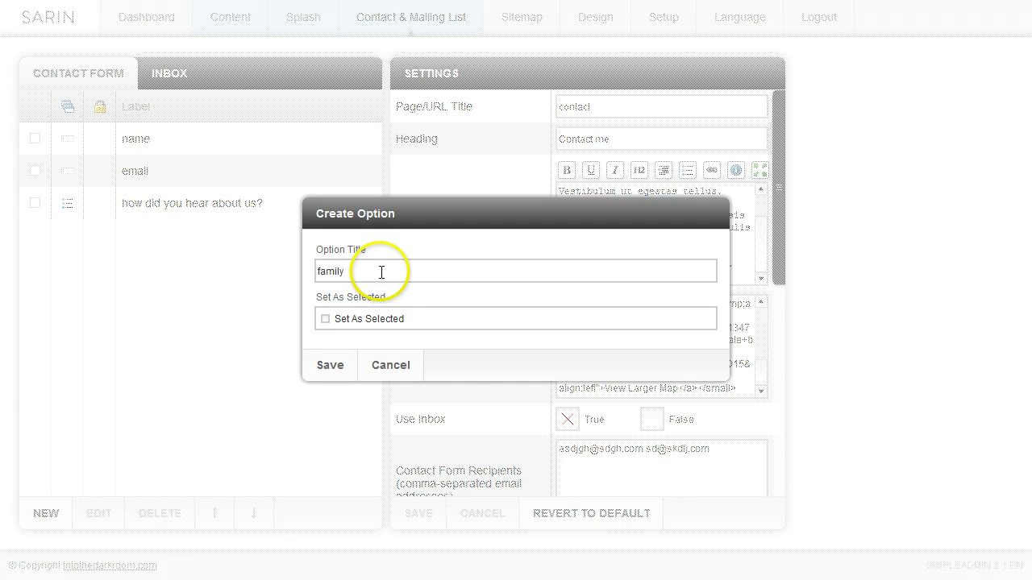
{"action": "left_click", "coordinate": [330, 364]}
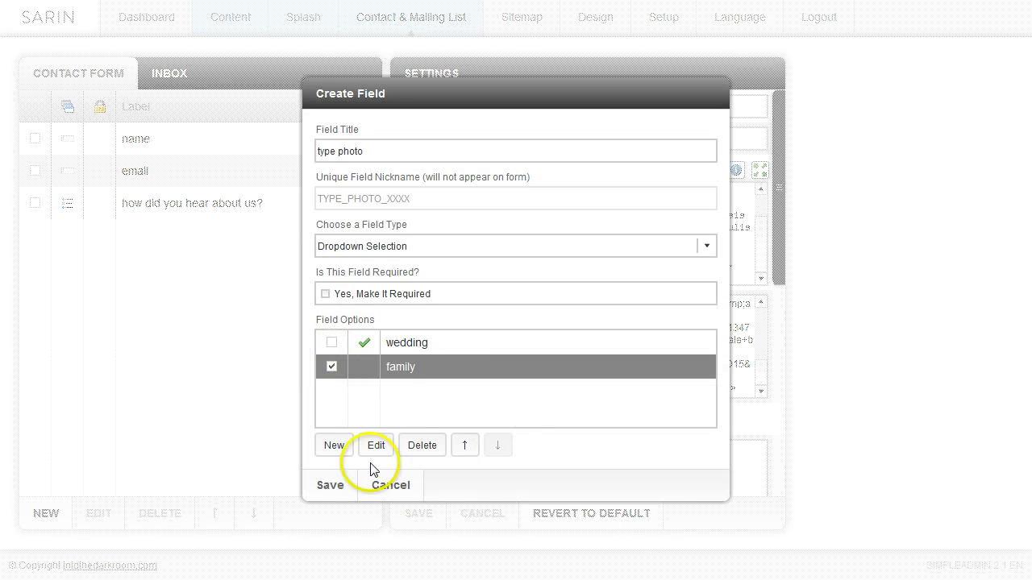
{"action": "left_click", "coordinate": [336, 445]}
{"action": "left_click", "coordinate": [371, 270]}
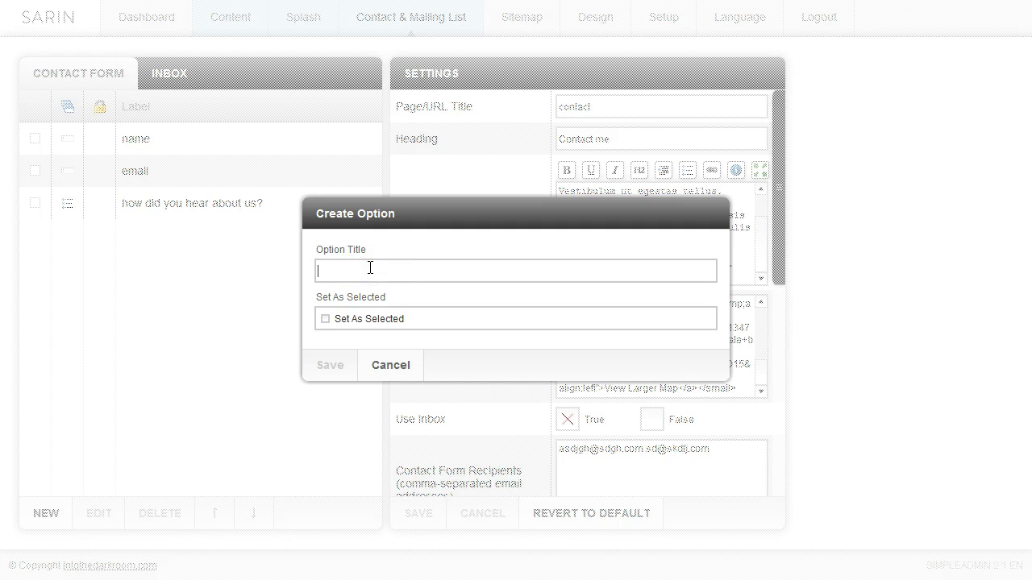
{"action": "left_click", "coordinate": [332, 365]}
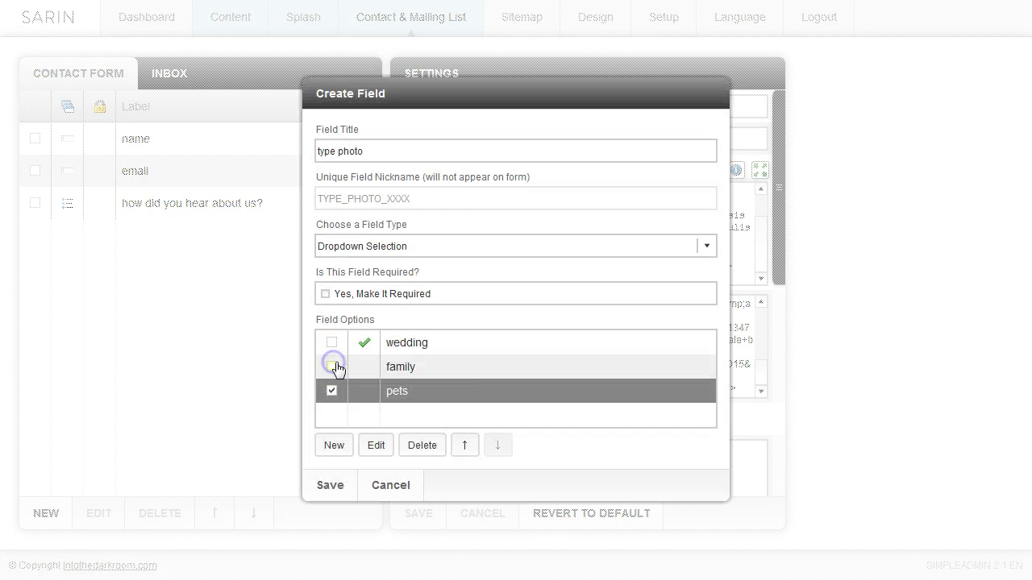
{"action": "left_click", "coordinate": [323, 493]}
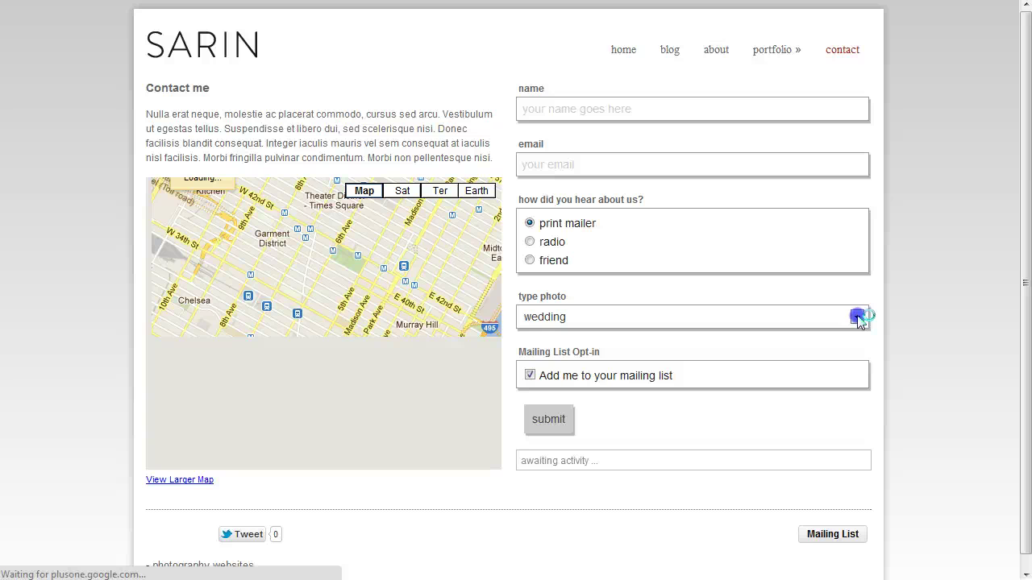
On the live contact page, choose family from the type photo dropdown
{"action": "left_click", "coordinate": [858, 318]}
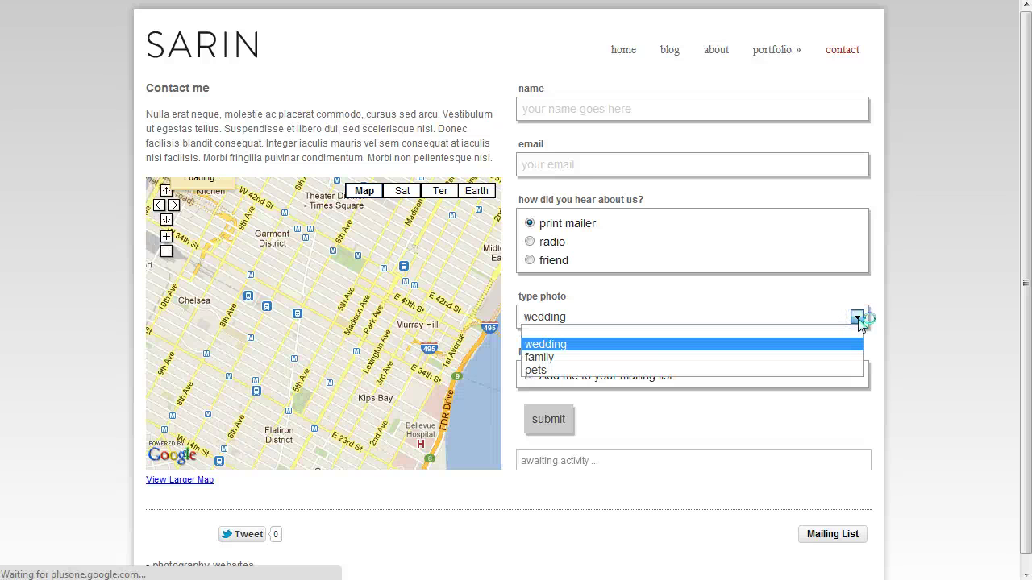
{"action": "left_click", "coordinate": [542, 358]}
{"action": "left_click", "coordinate": [690, 348]}
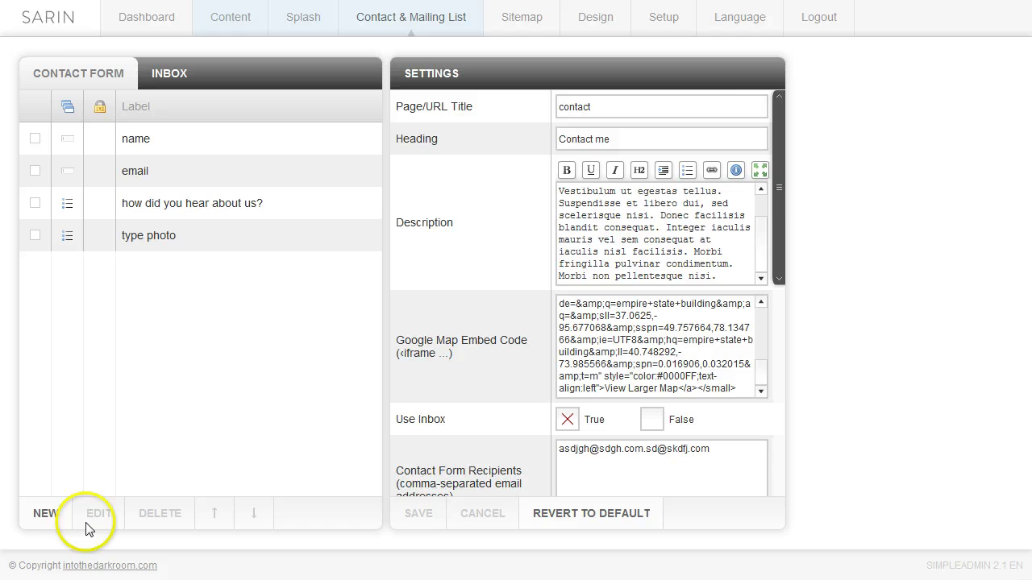
Add a Date Selection field 'when is your event' with Set A Default Date left unchecked
{"action": "left_click", "coordinate": [46, 516]}
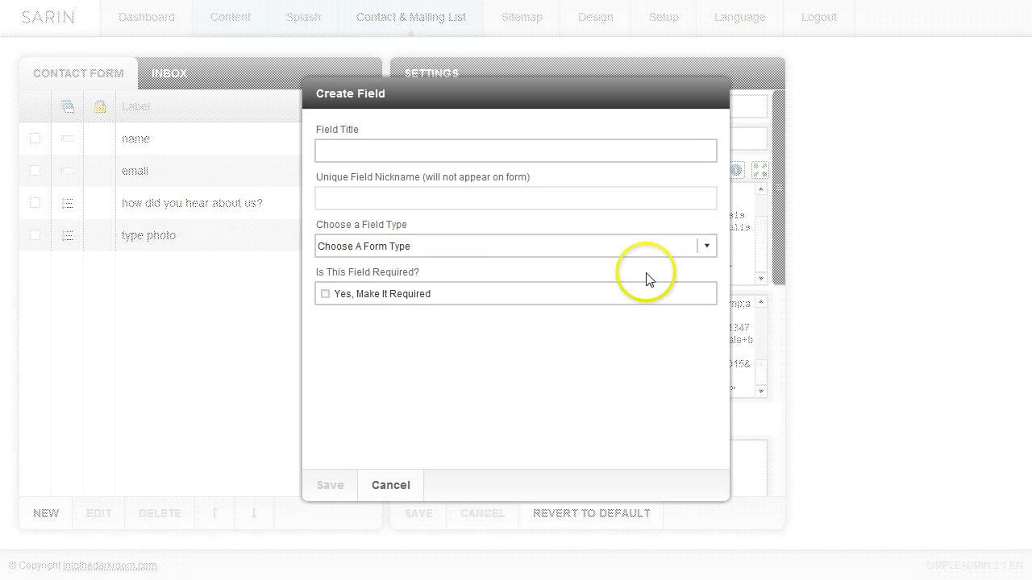
{"action": "left_click", "coordinate": [707, 247]}
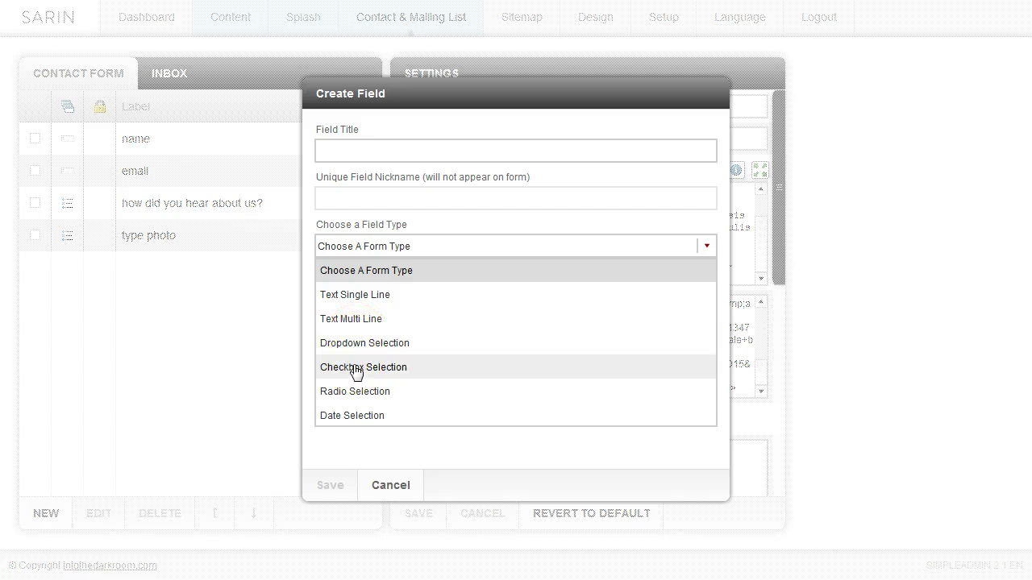
{"action": "left_click", "coordinate": [355, 393]}
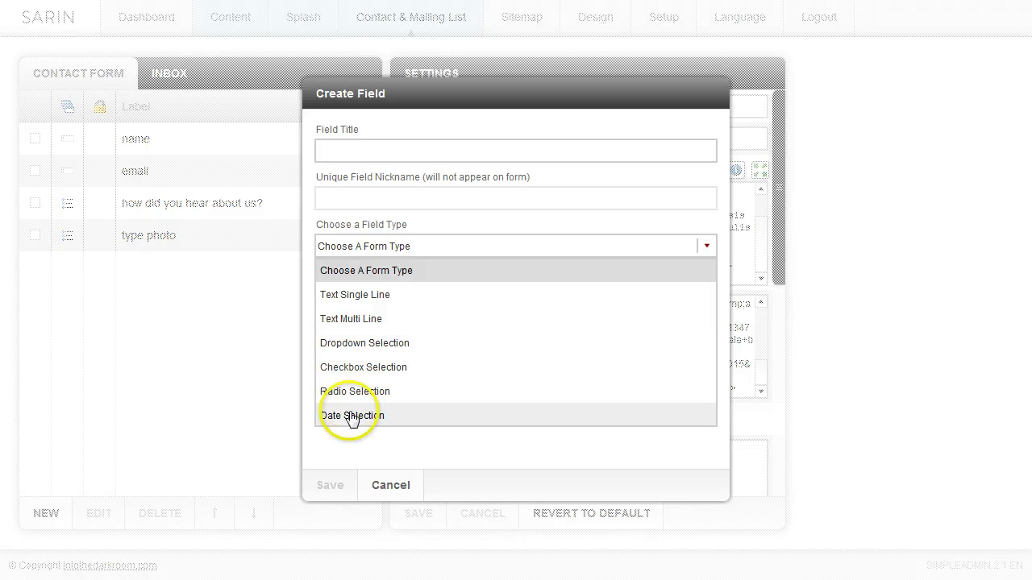
{"action": "left_click", "coordinate": [352, 416]}
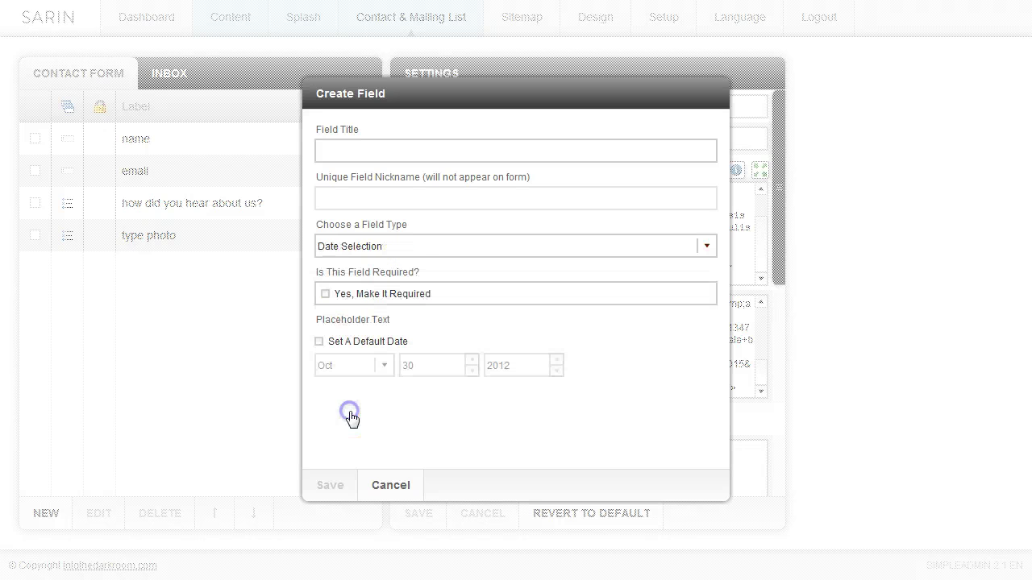
{"action": "left_click", "coordinate": [352, 150]}
{"action": "type", "text": "when is your event"}
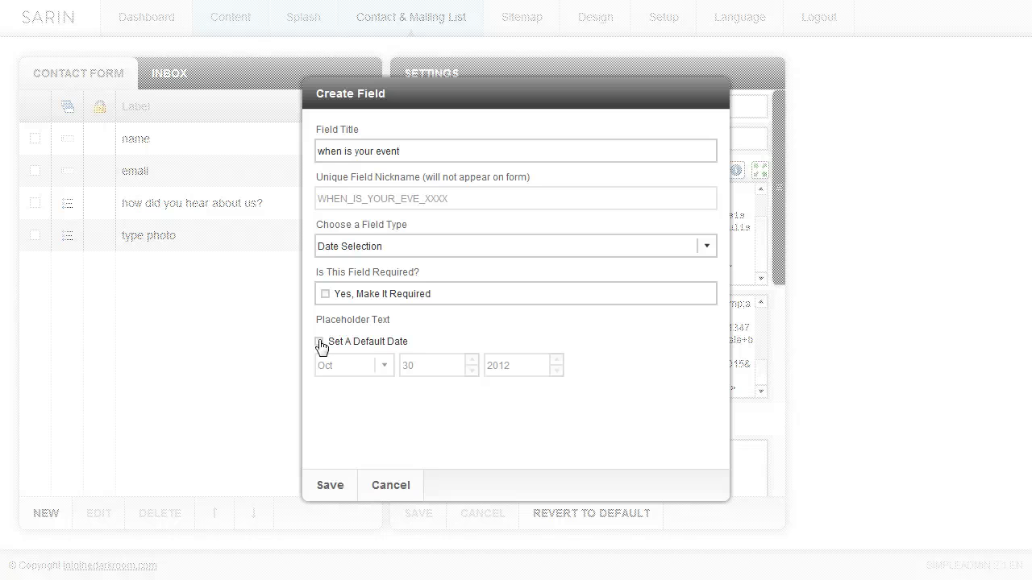
{"action": "left_click", "coordinate": [320, 342]}
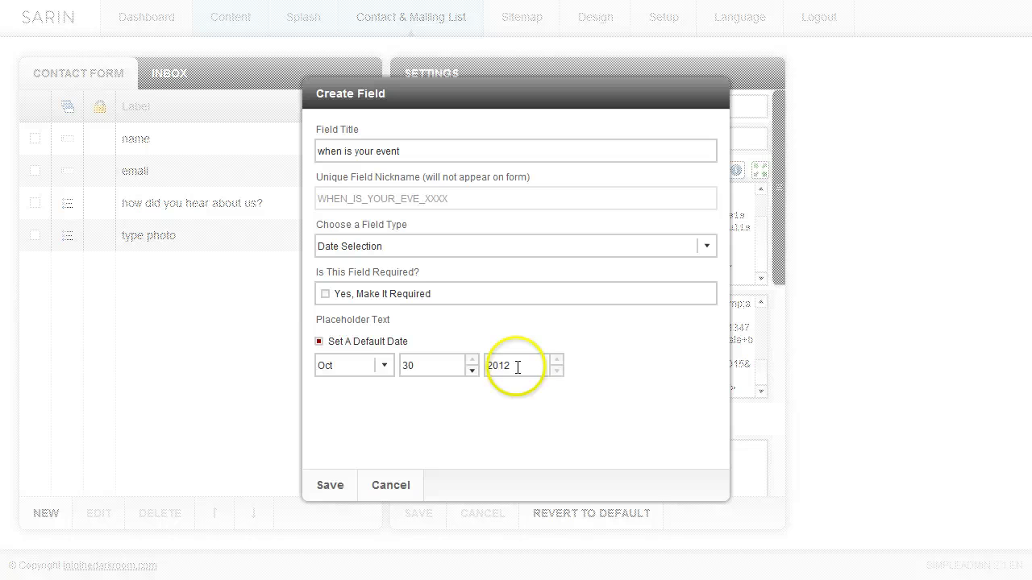
{"action": "left_click", "coordinate": [319, 342]}
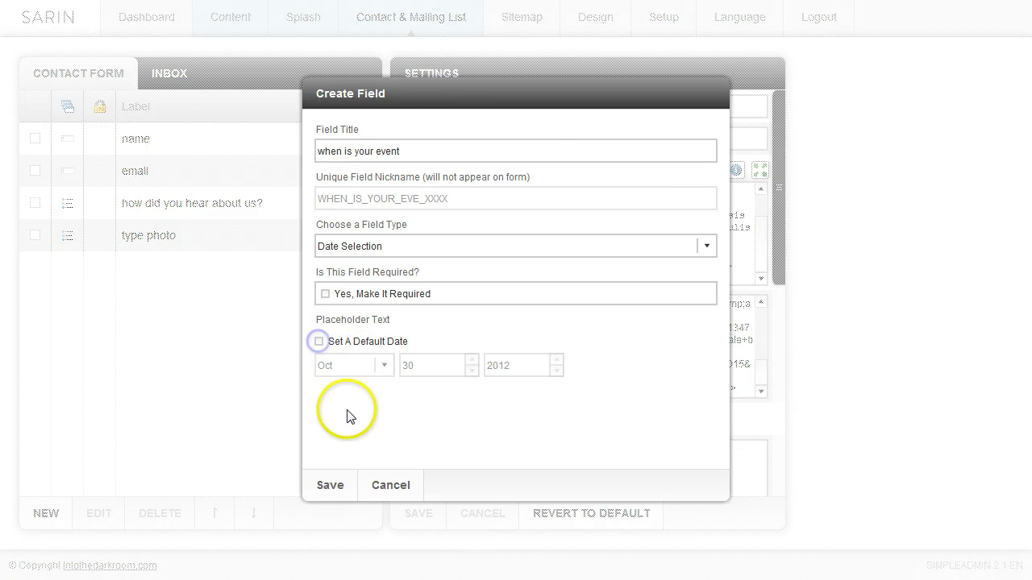
{"action": "left_click", "coordinate": [330, 484]}
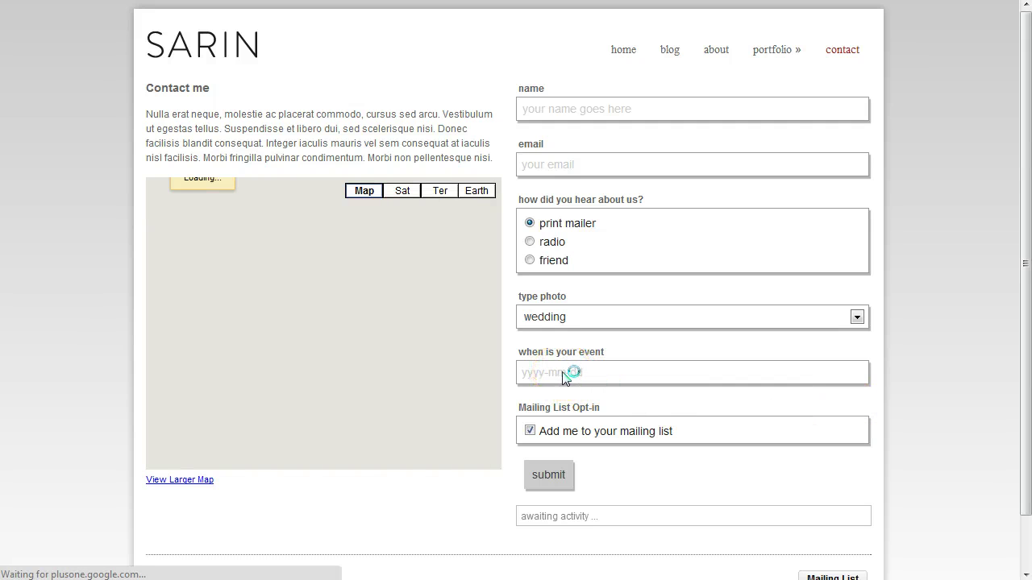
Pick 19 April 2012 in the live page's 'when is your event' date picker
{"action": "left_click", "coordinate": [570, 372]}
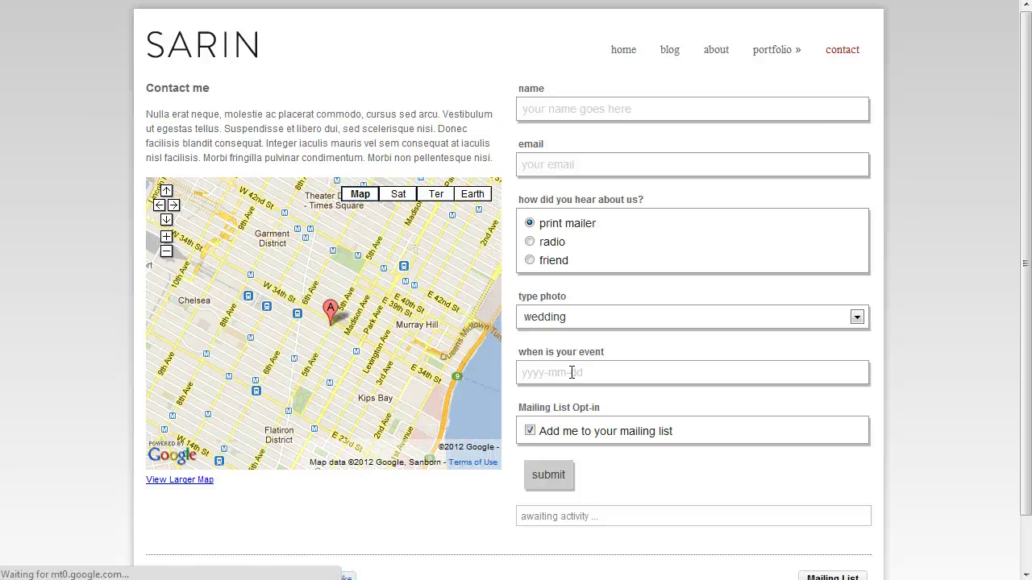
{"action": "left_click", "coordinate": [572, 372]}
{"action": "left_click", "coordinate": [651, 483]}
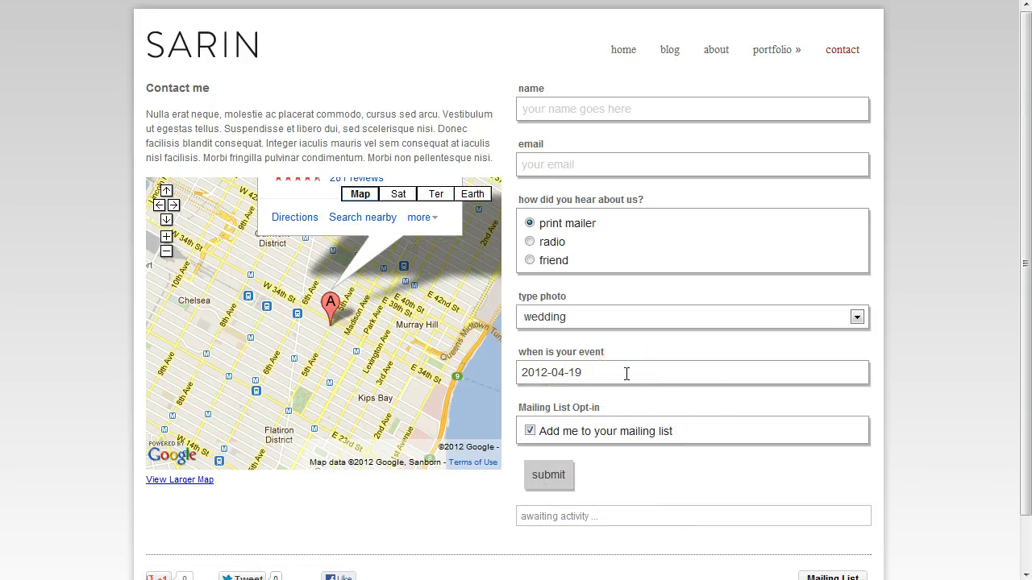
{"action": "left_click", "coordinate": [251, 32]}
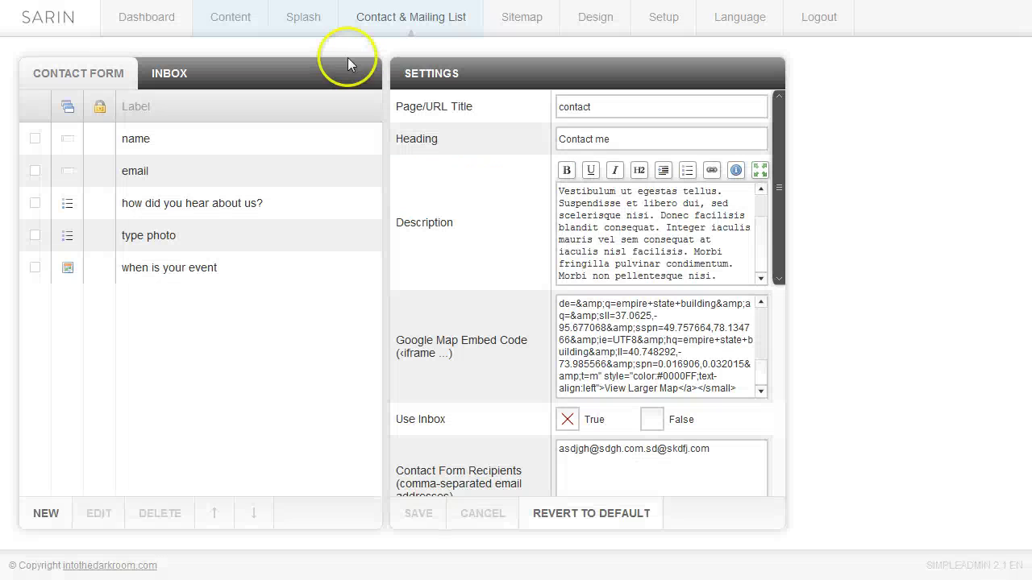
Add a Text Multi Line 'subject' field with placeholder 'type here'
{"action": "left_click", "coordinate": [46, 514]}
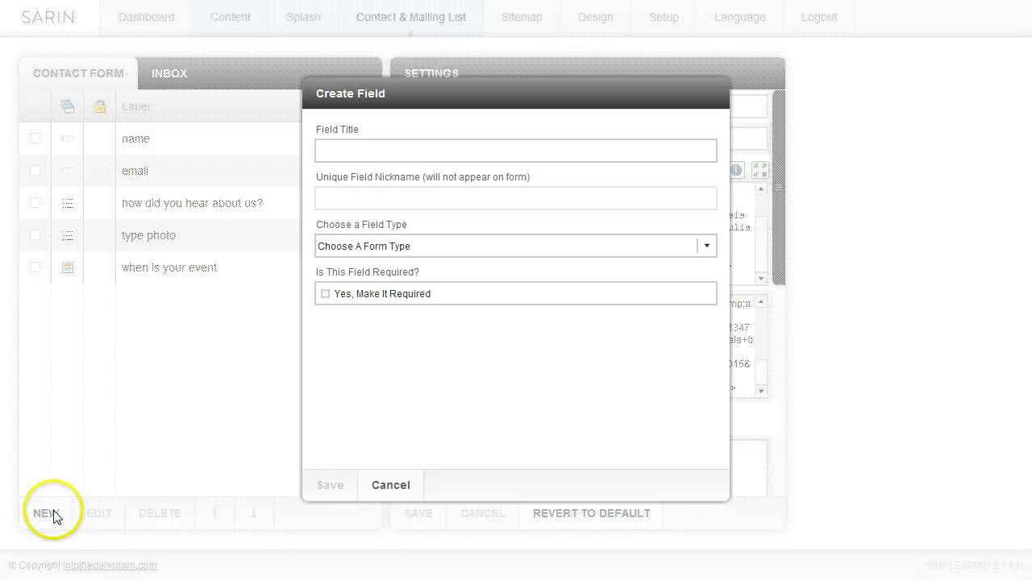
{"action": "left_click", "coordinate": [395, 147]}
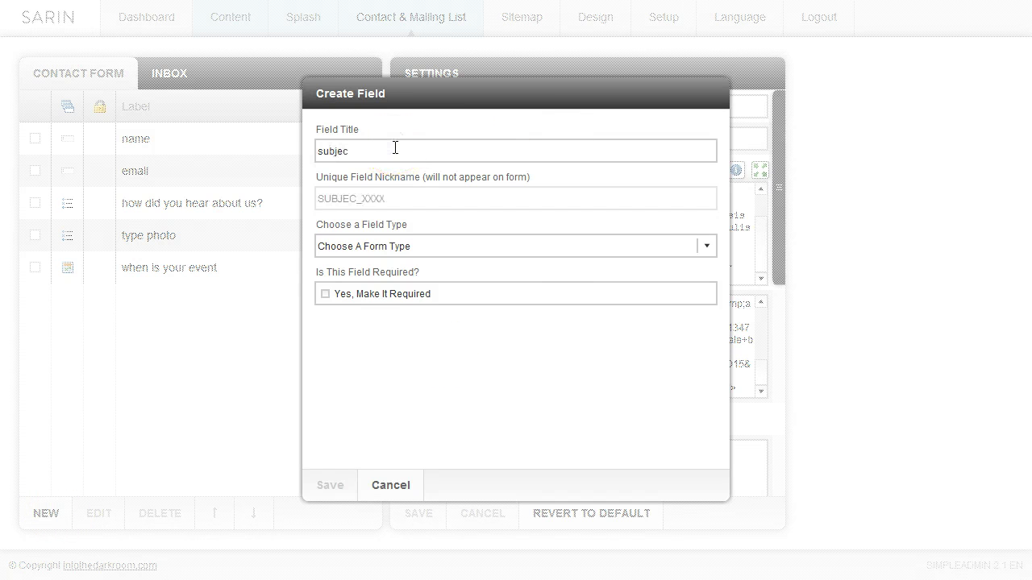
{"action": "left_click", "coordinate": [707, 246]}
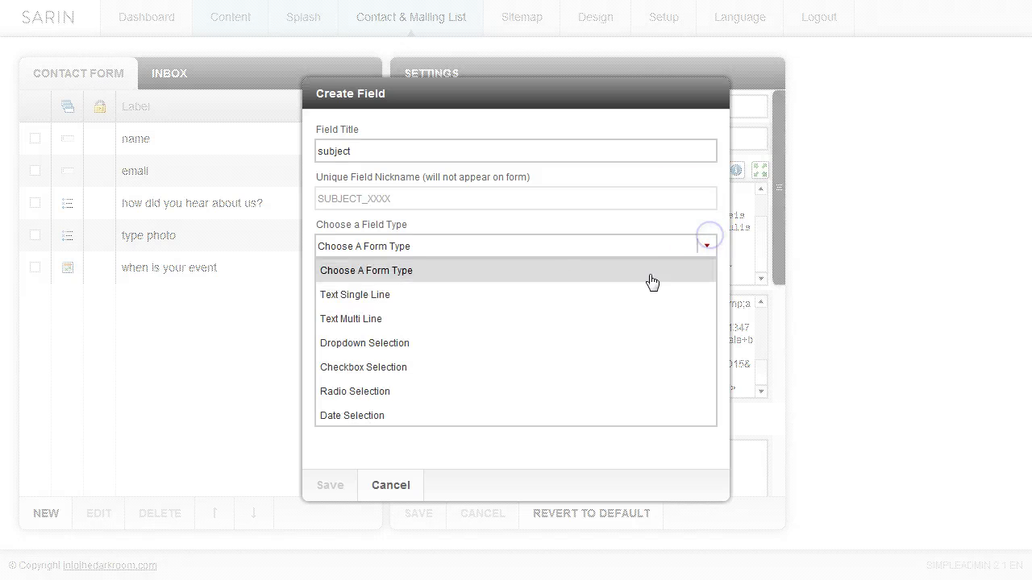
{"action": "left_click", "coordinate": [381, 319]}
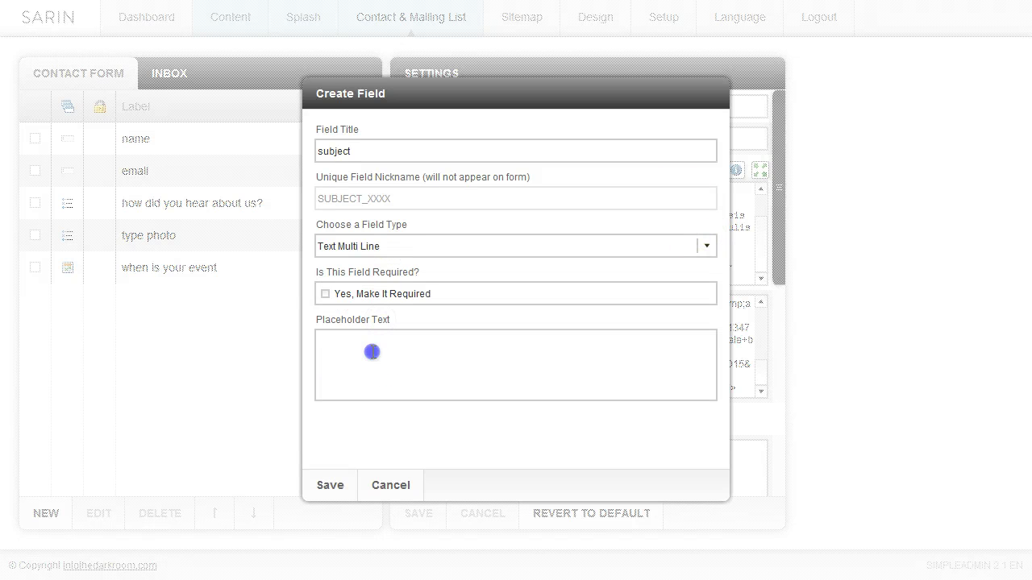
{"action": "left_click", "coordinate": [372, 352]}
{"action": "type", "text": "type here"}
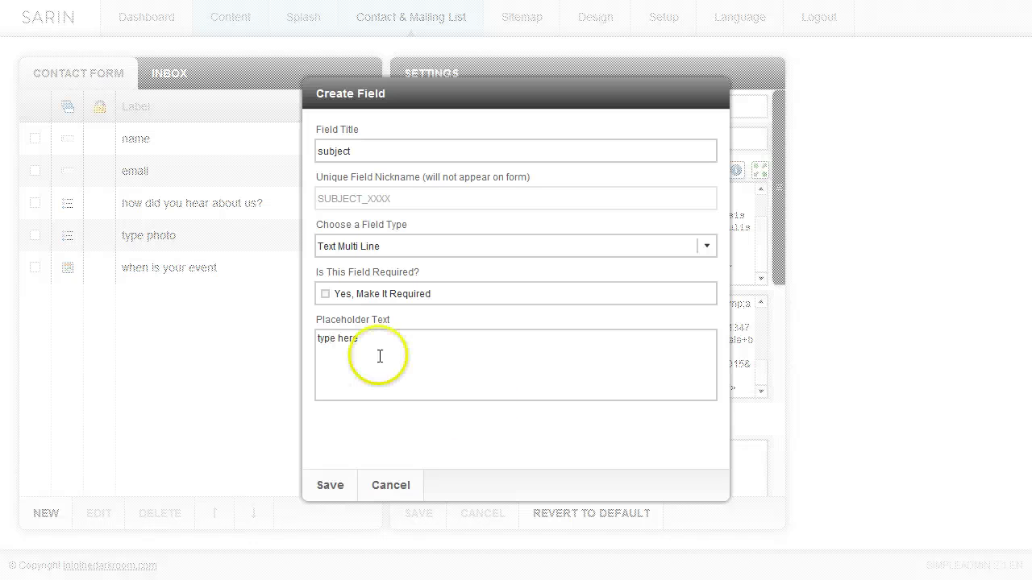
{"action": "left_click", "coordinate": [329, 486]}
{"action": "left_click", "coordinate": [133, 310]}
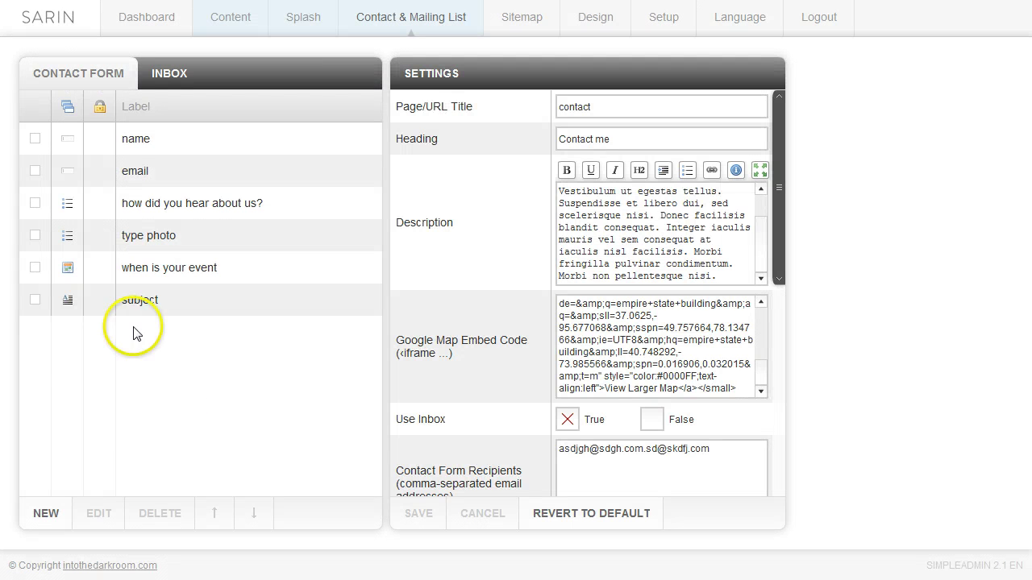
{"action": "left_click", "coordinate": [370, 16]}
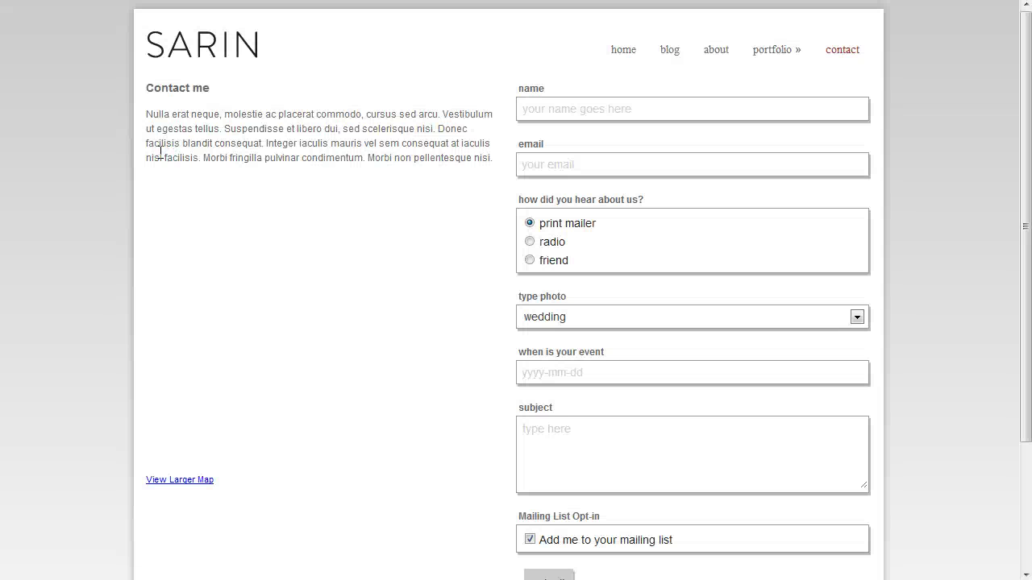
Type a line of sample text into the live page's subject box
{"action": "left_click", "coordinate": [572, 432]}
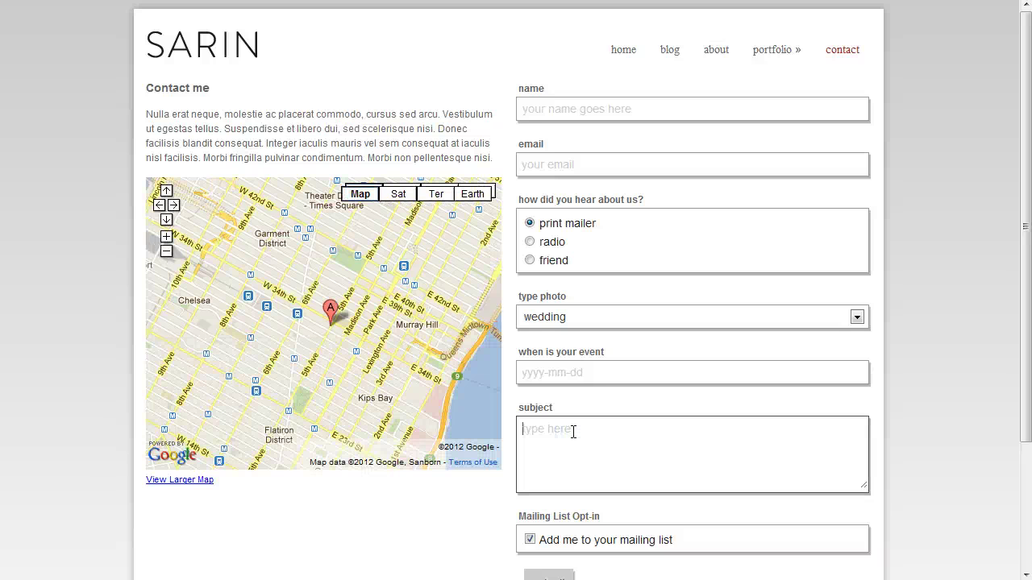
{"action": "type", "text": "sdiofh sdfsdfhgjhfgjhsdgfjhgsdjhgsdfj"}
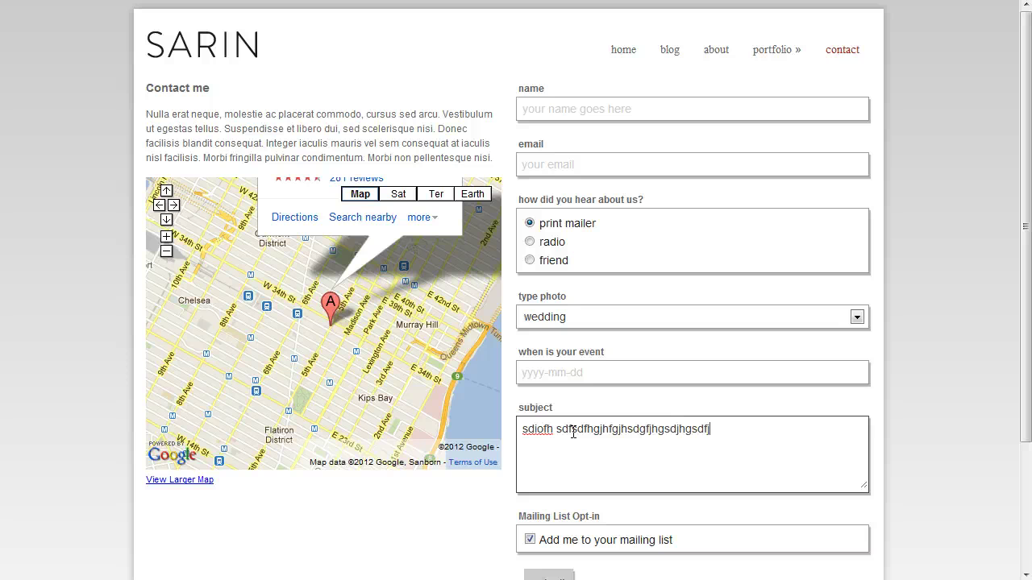
{"action": "type", "text": "gsdfjgjsdghfjhgsdfjhgsdfjgsdjfgjsdfg"}
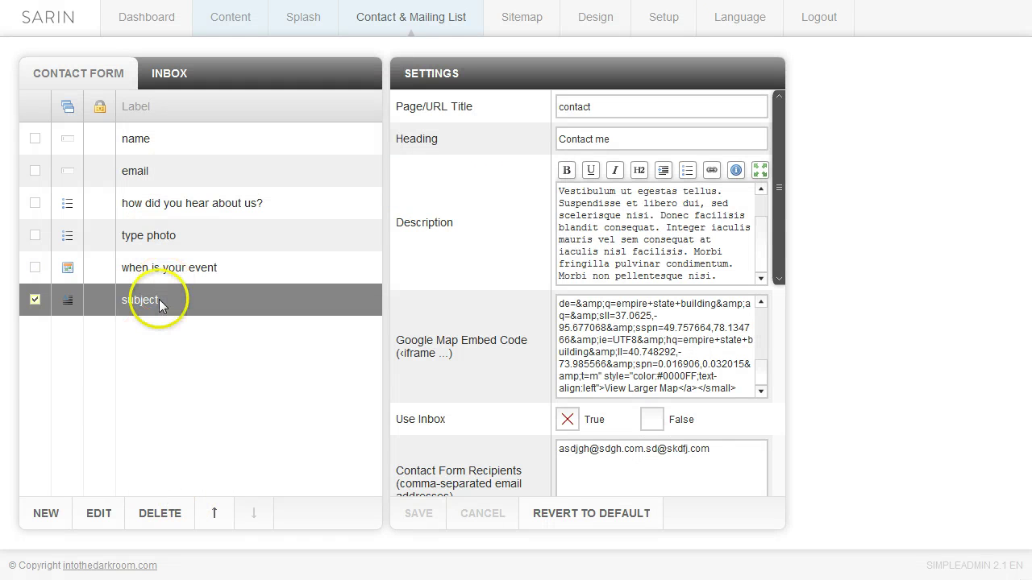
Move 'type photo' up two places so it sits directly below 'name'
{"action": "left_click", "coordinate": [152, 233]}
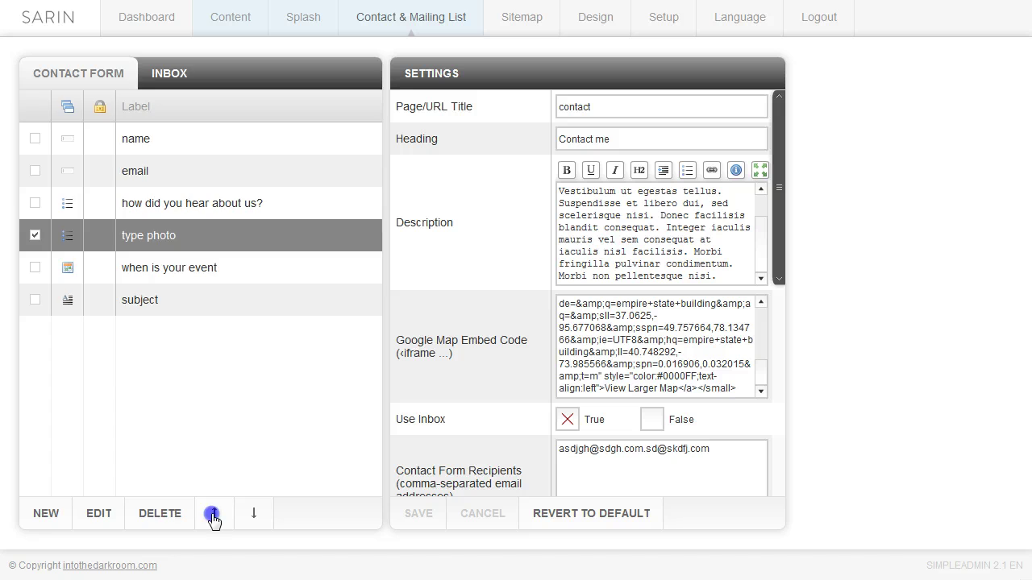
{"action": "left_click", "coordinate": [213, 513]}
{"action": "left_click", "coordinate": [214, 513]}
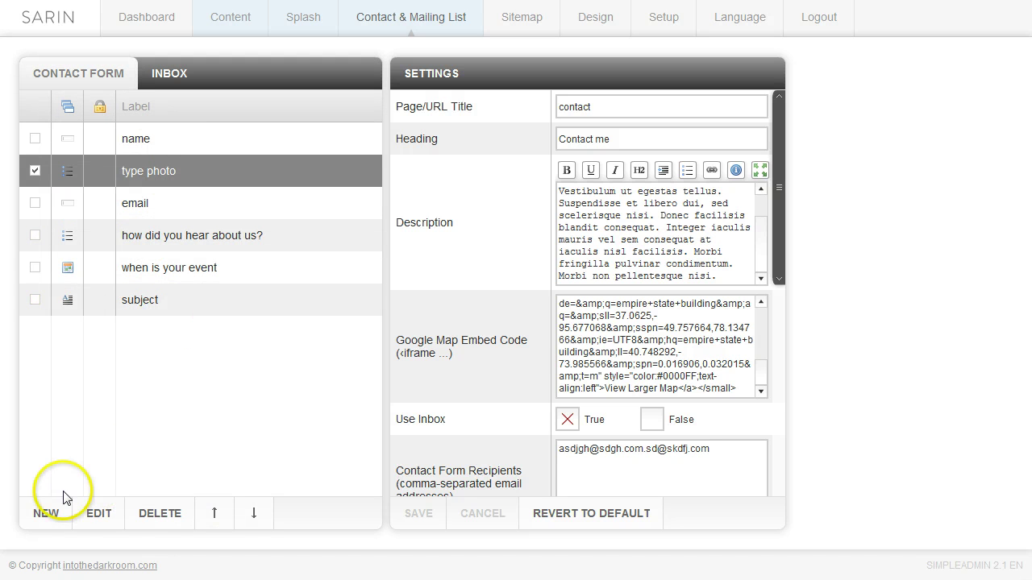
{"action": "left_click", "coordinate": [48, 522]}
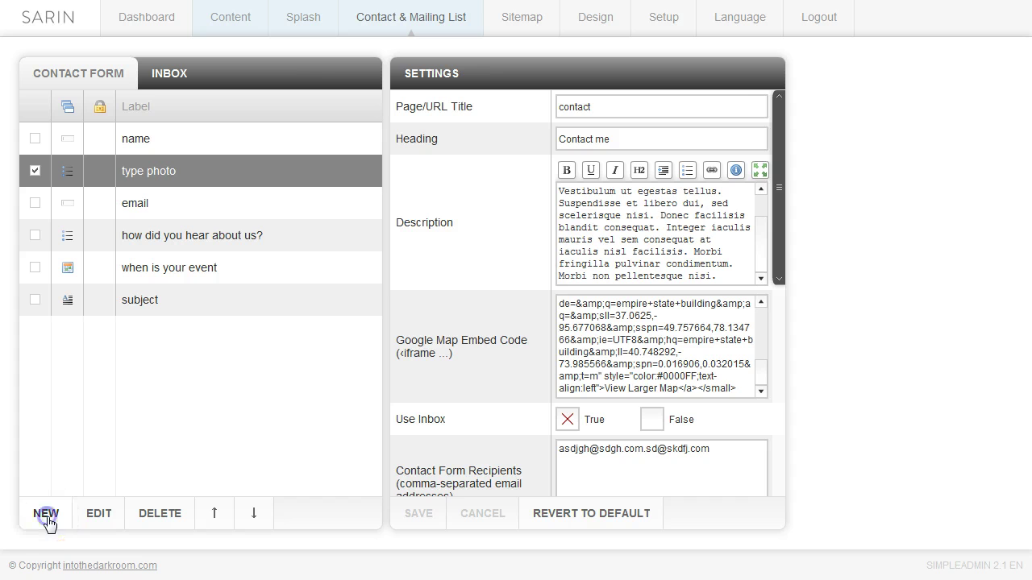
Create a new field titled 'sdjkfhksdfjsd' with the Checkbox Selection type
{"action": "left_click", "coordinate": [365, 150]}
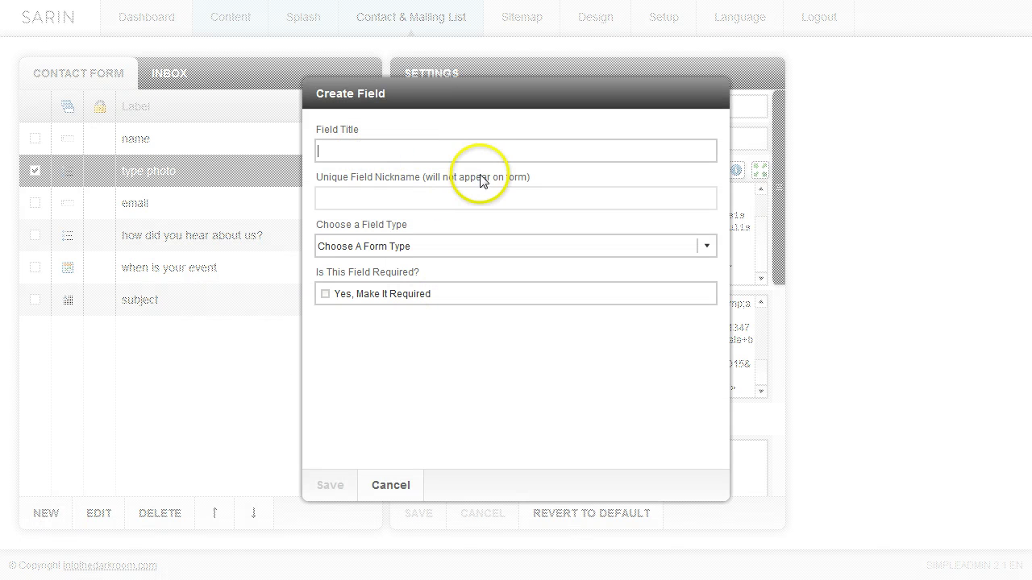
{"action": "type", "text": "sdjkfhksdfjsd"}
{"action": "left_click", "coordinate": [706, 246]}
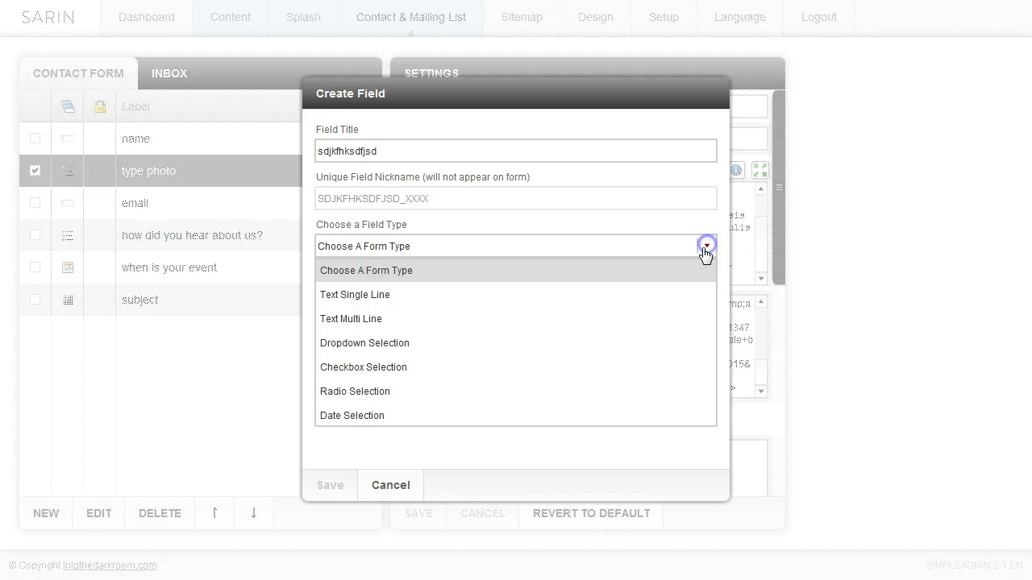
{"action": "left_click", "coordinate": [425, 368]}
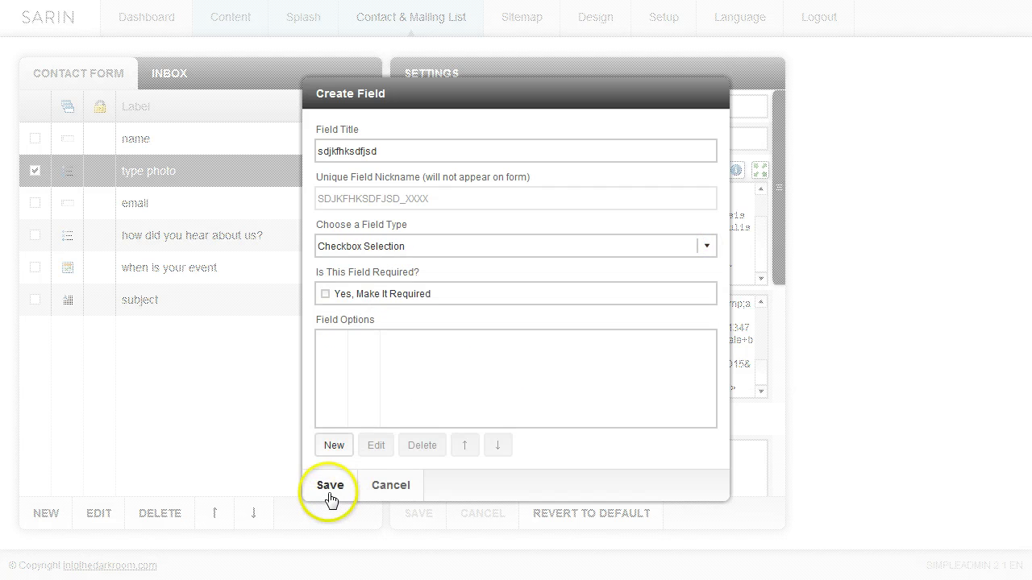
Add checkbox options 'qweqweqwe' and 'qweqweqw', then save the field
{"action": "left_click", "coordinate": [333, 445]}
{"action": "left_click", "coordinate": [379, 266]}
{"action": "type", "text": "qweqwe"}
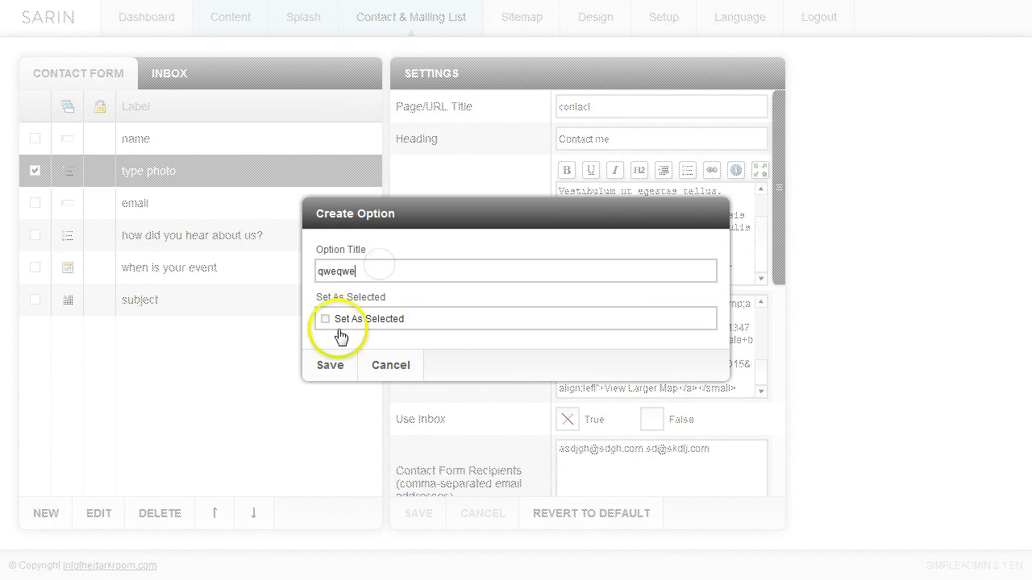
{"action": "left_click", "coordinate": [330, 366]}
{"action": "left_click", "coordinate": [333, 445]}
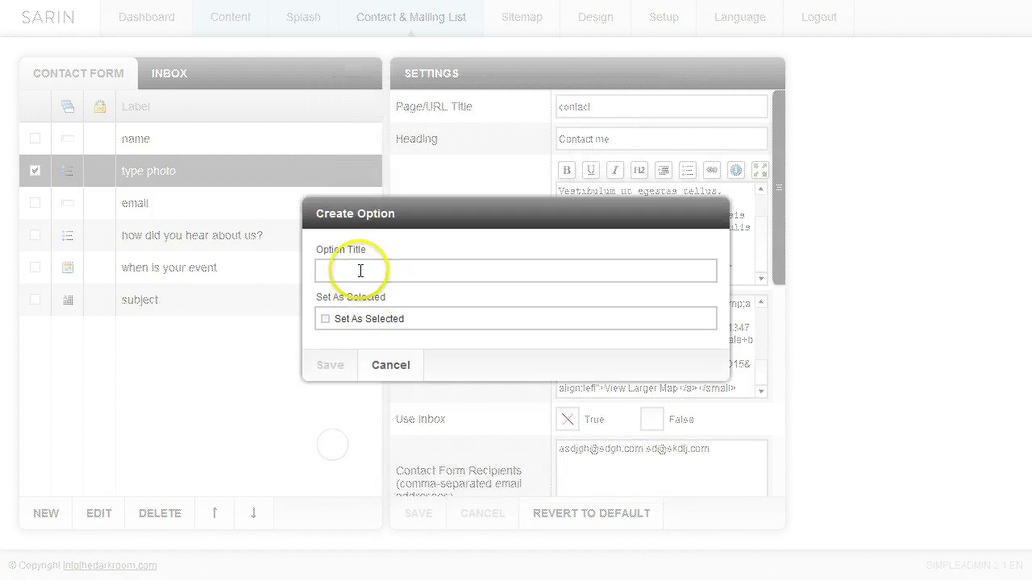
{"action": "left_click", "coordinate": [360, 271]}
{"action": "type", "text": "qweqweqw"}
{"action": "left_click", "coordinate": [338, 367]}
{"action": "left_click", "coordinate": [332, 486]}
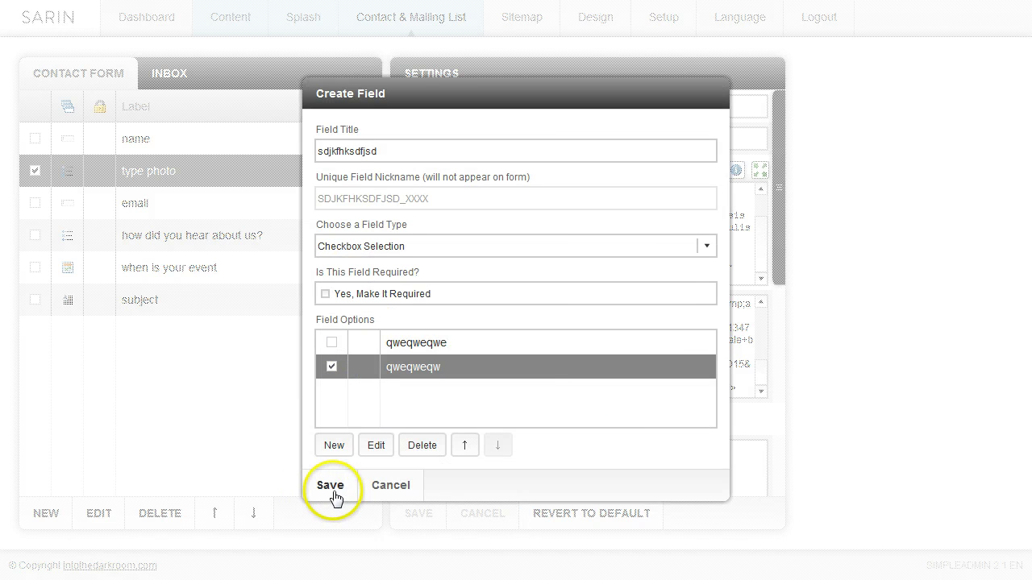